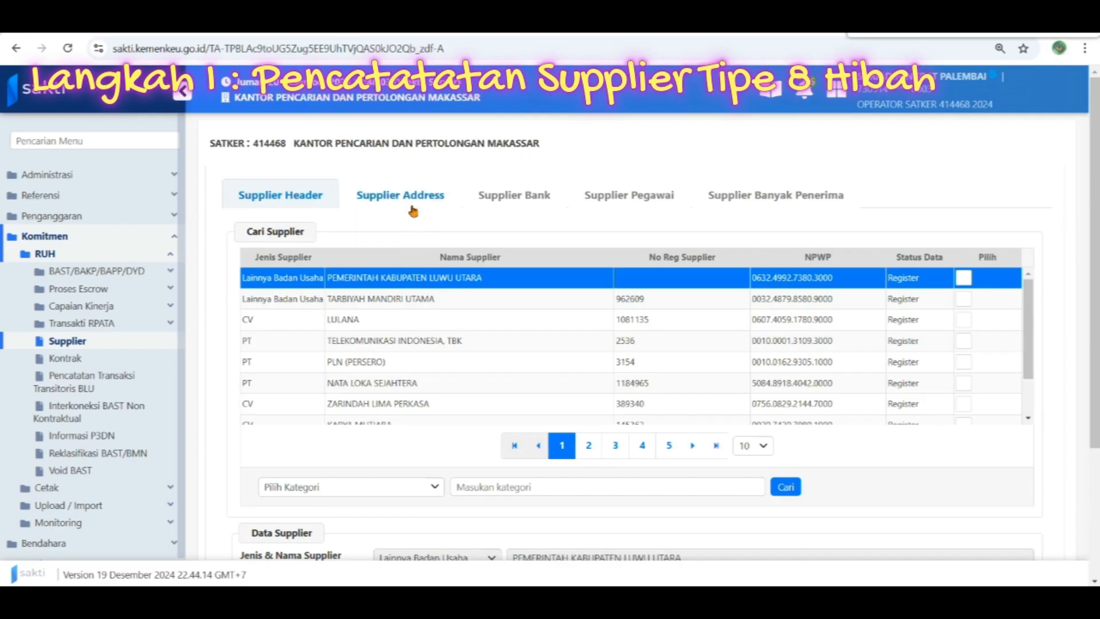
# Start a new address record for the supplier PEMERINTAH KABUPATEN LUWU UTARA
pyautogui.click(414, 198)
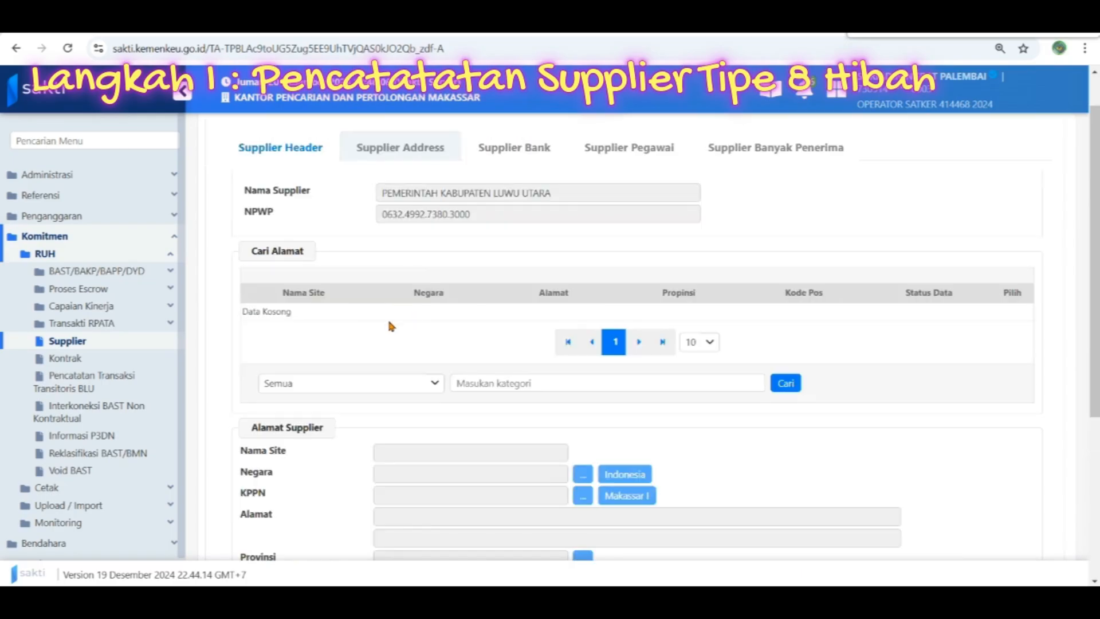
pyautogui.scroll(-5, 388, 322)
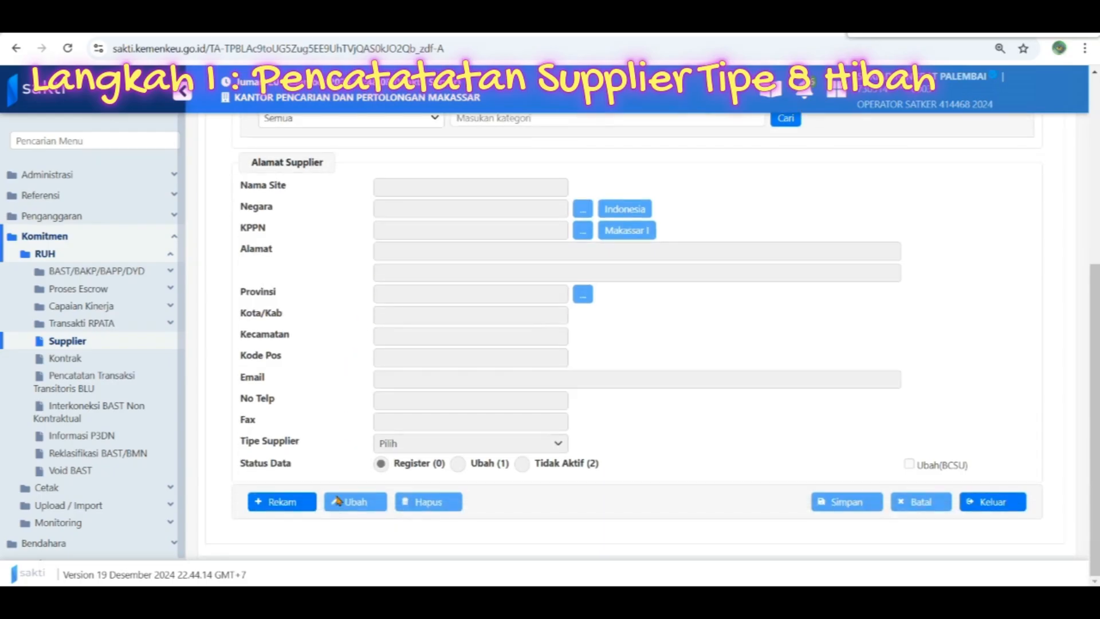
pyautogui.click(286, 502)
pyautogui.scroll(3, 687, 309)
pyautogui.scroll(-1, 699, 311)
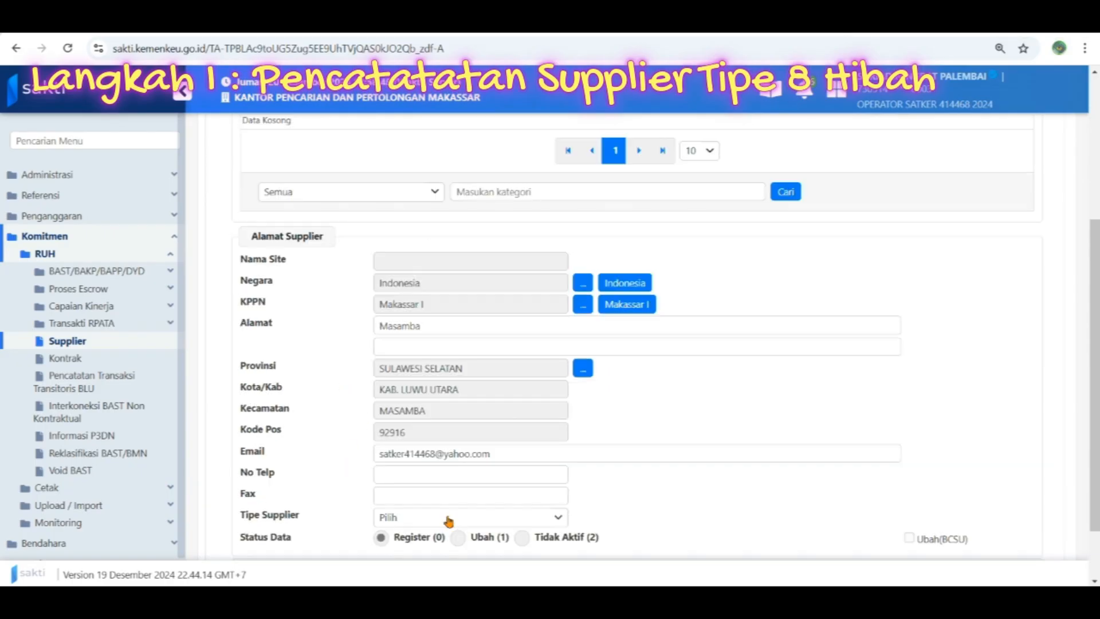
# Fill in the supplier address for Indonesia and KPPN Makassar I with supplier type 8 - Hibah, and save it
pyautogui.click(449, 517)
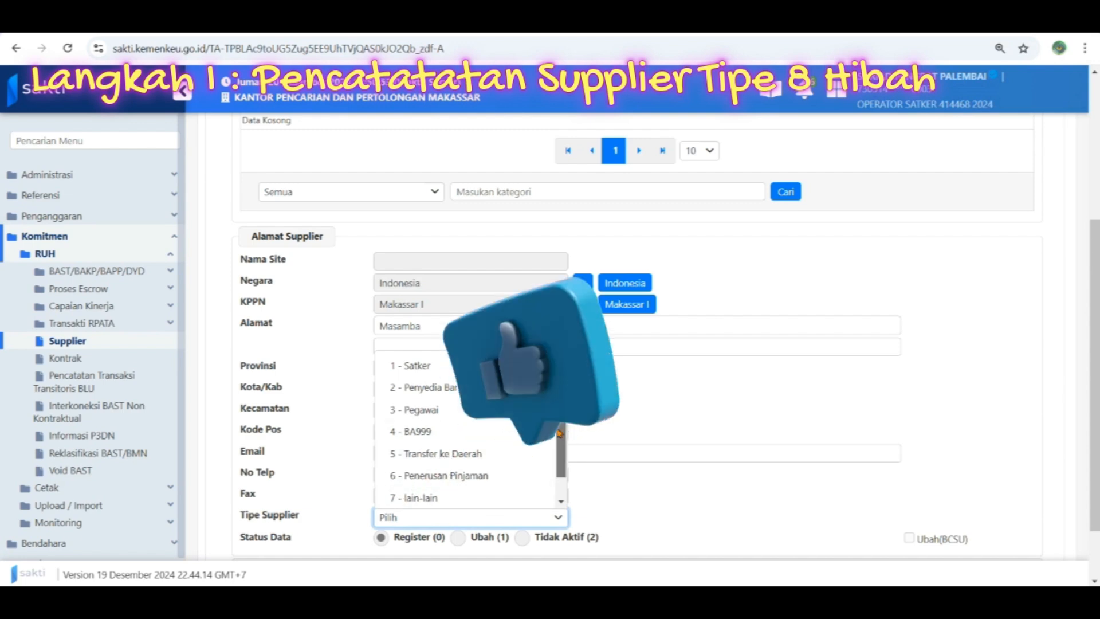
pyautogui.scroll(-1, 540, 491)
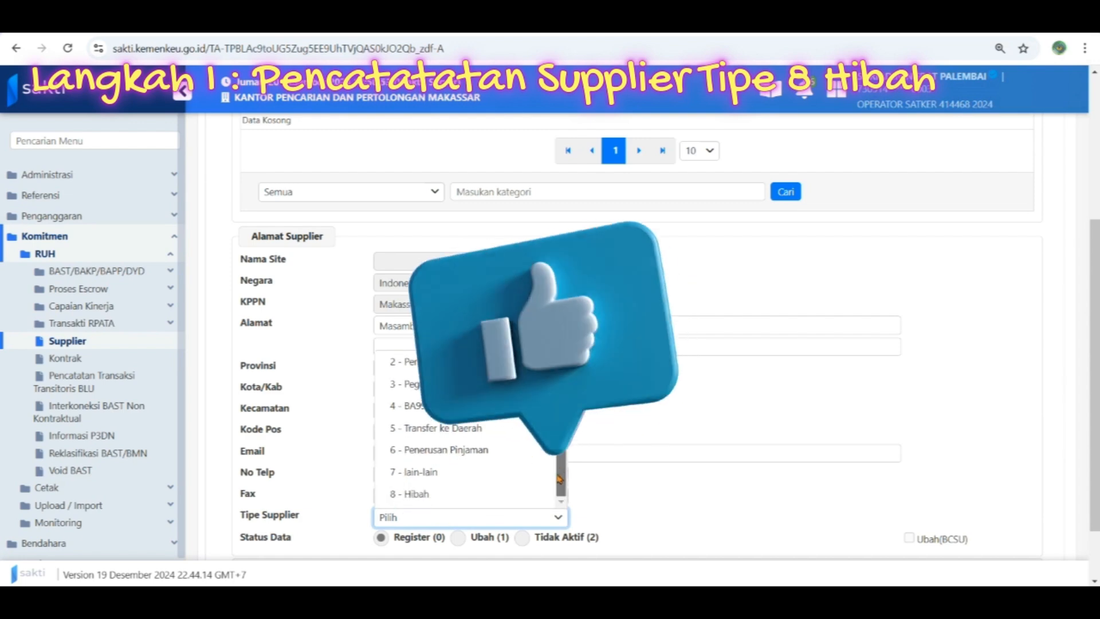
pyautogui.click(410, 499)
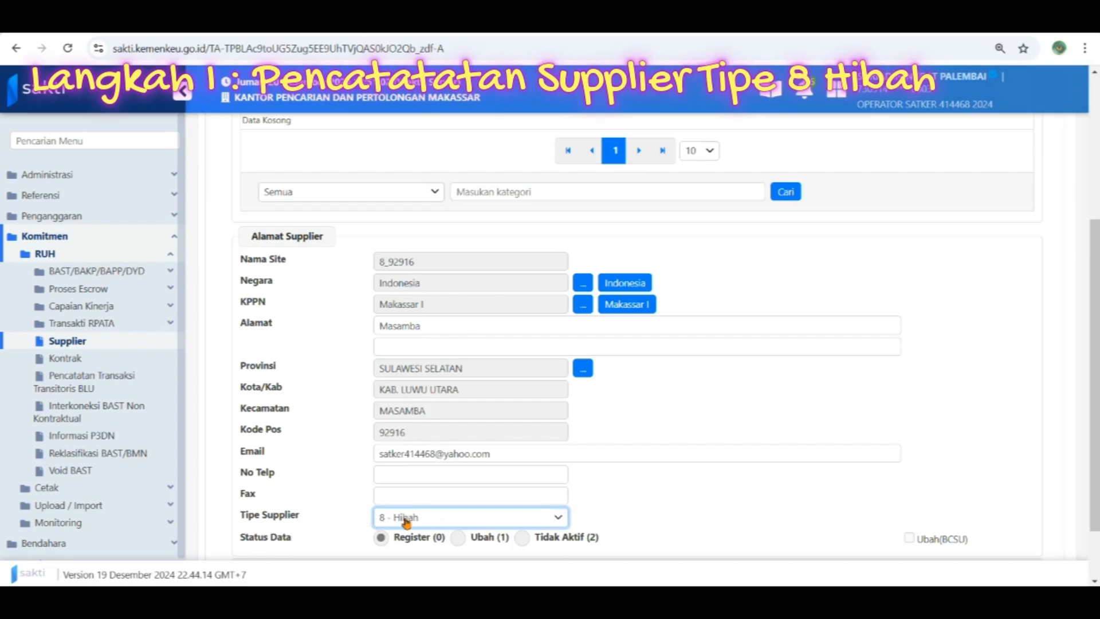
pyautogui.scroll(-2, 629, 487)
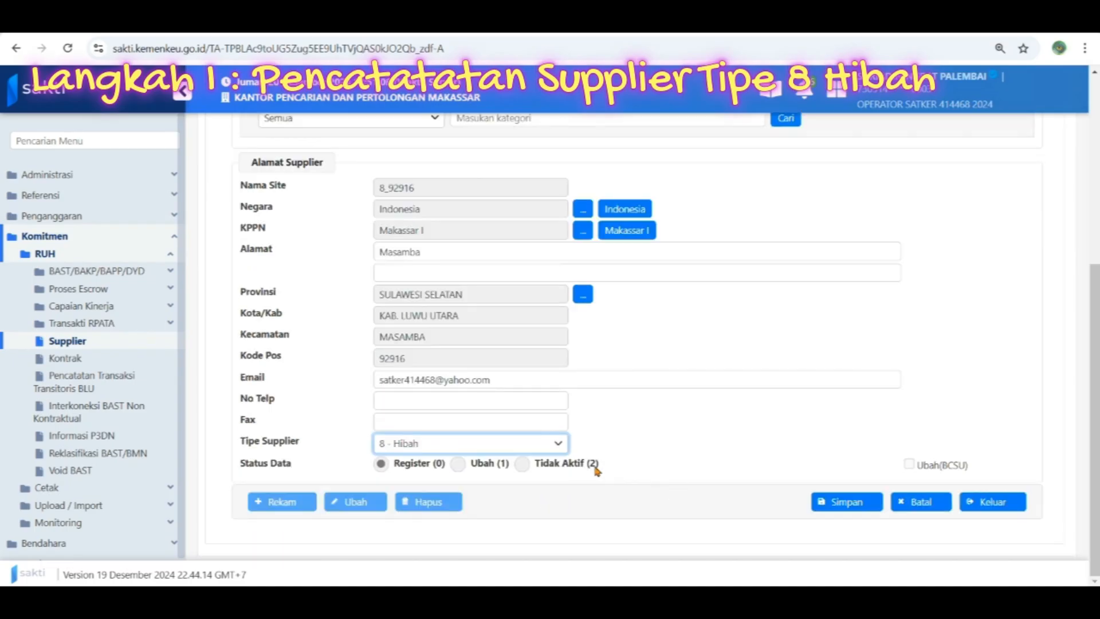
pyautogui.click(848, 502)
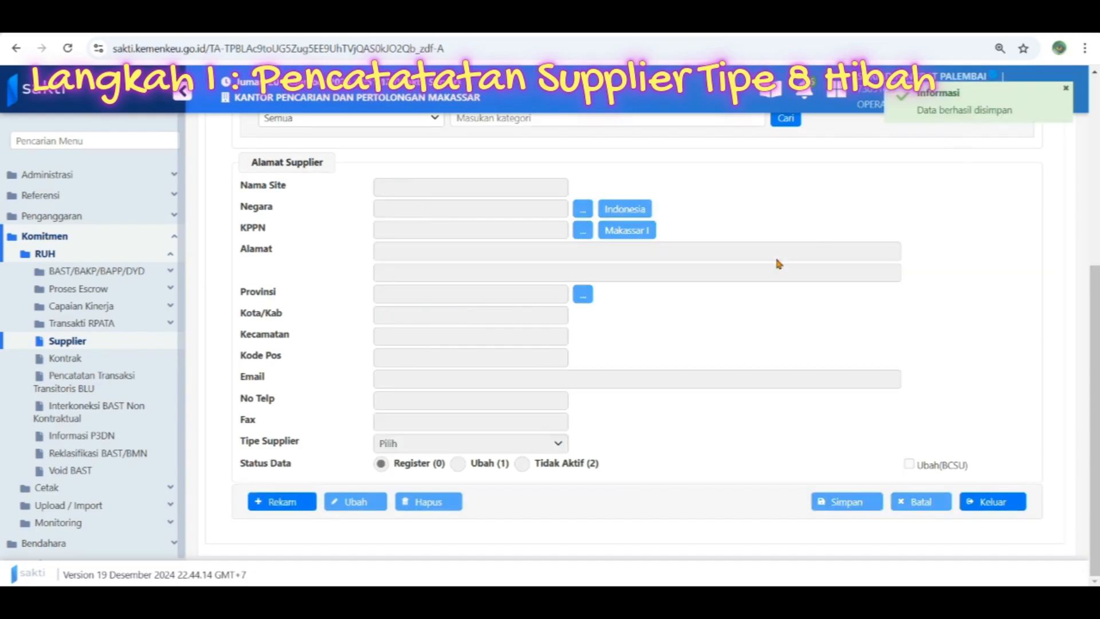
pyautogui.scroll(2, 738, 324)
pyautogui.scroll(4, 736, 321)
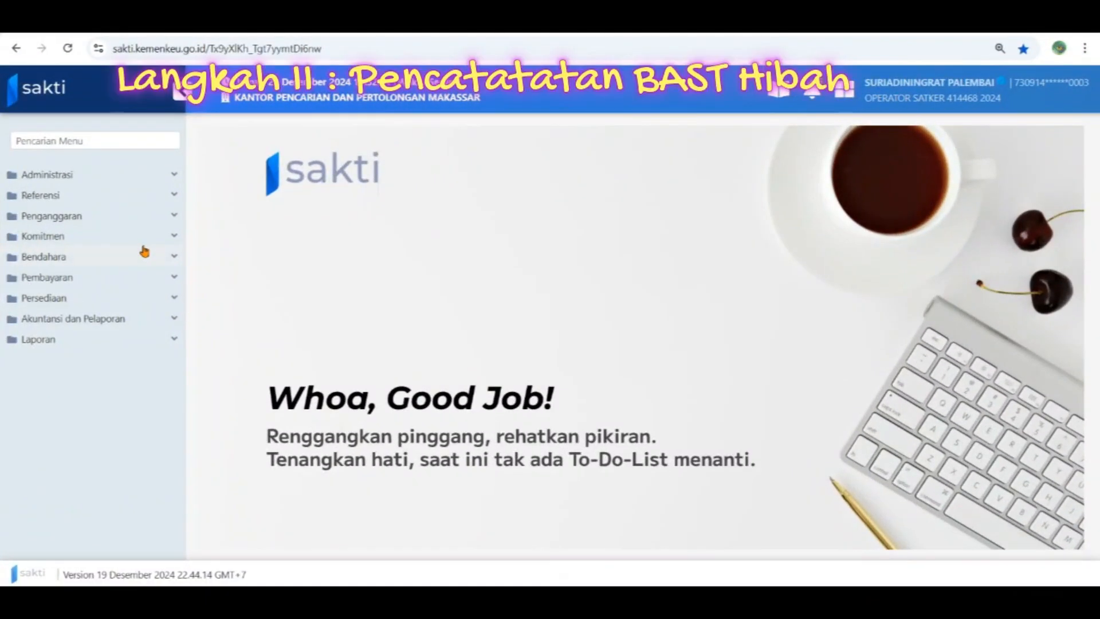
# Start a new Penerimaan Barang/Jasa Hibah B/J/S document in the Komitmen module
pyautogui.click(171, 240)
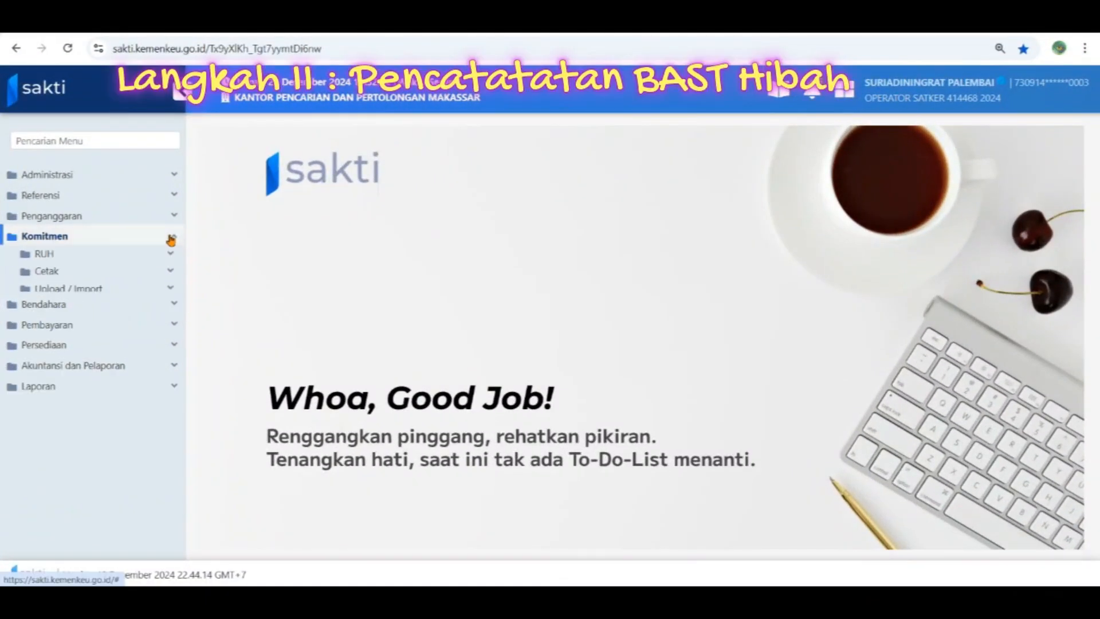
pyautogui.click(64, 255)
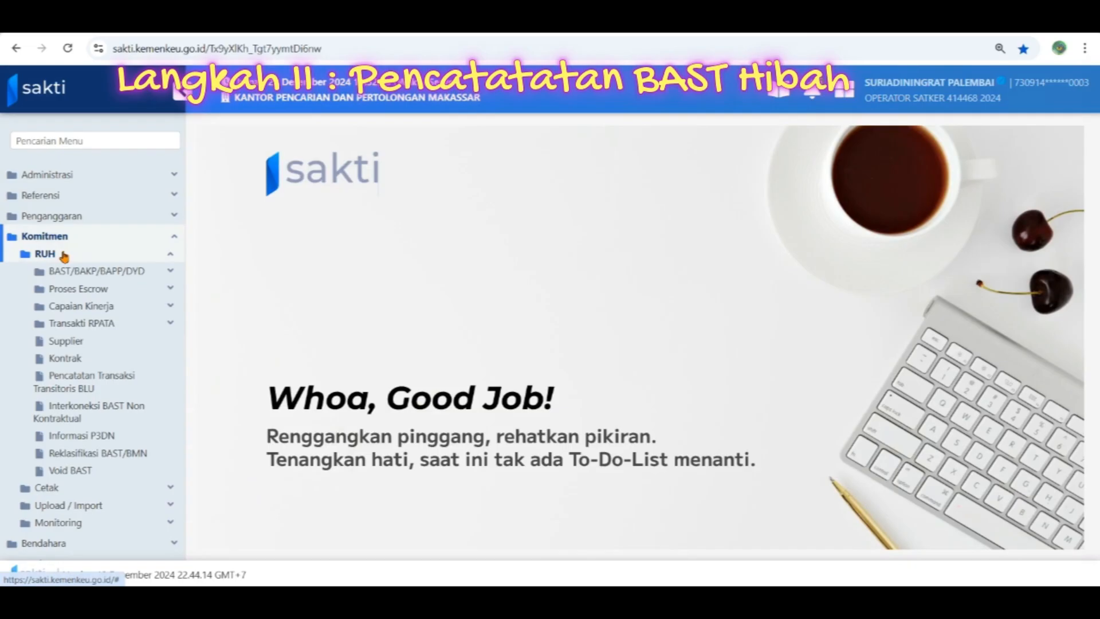
pyautogui.click(123, 275)
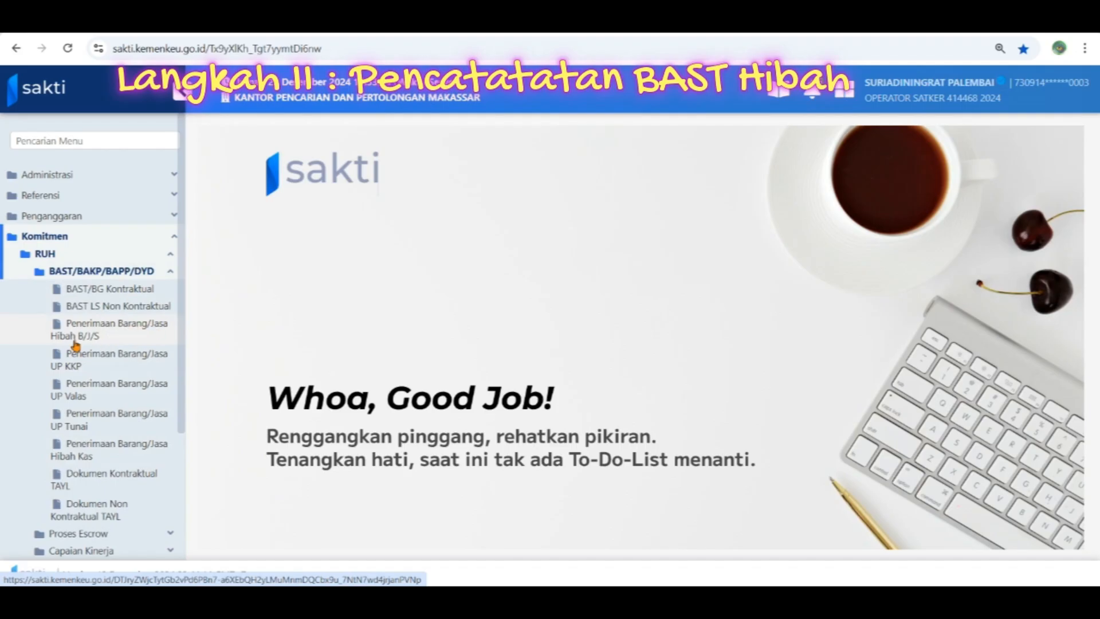
pyautogui.click(114, 330)
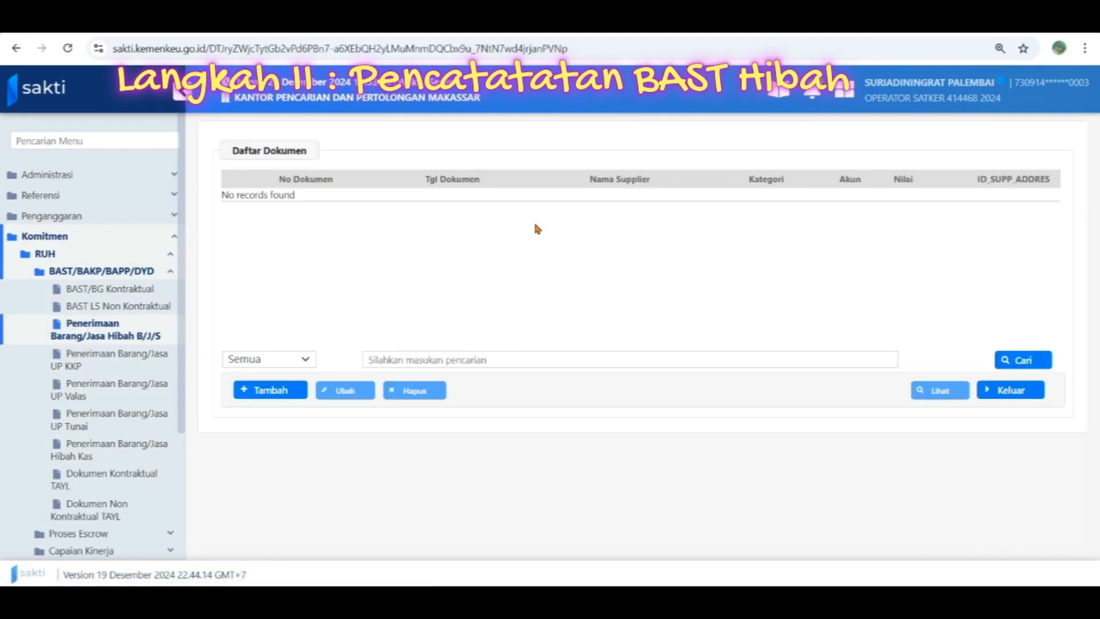
pyautogui.click(305, 388)
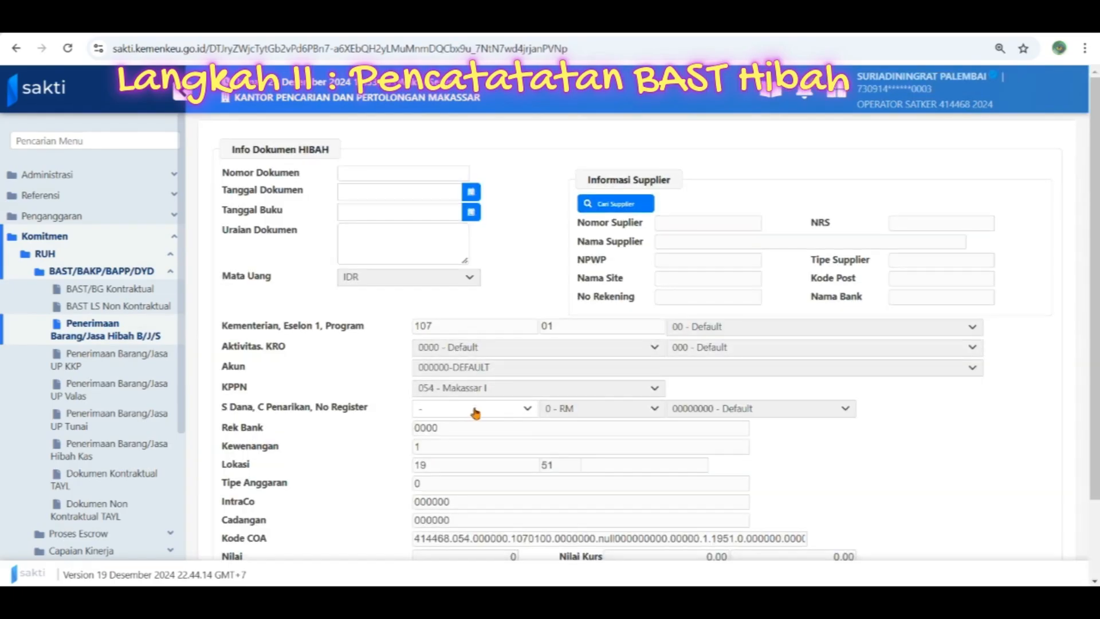
# Assign the supplier PEMERINTAH KABUPATEN LUWU UTARA with site 8_92916 to the grant document
pyautogui.scroll(-2, 475, 411)
pyautogui.scroll(2, 527, 404)
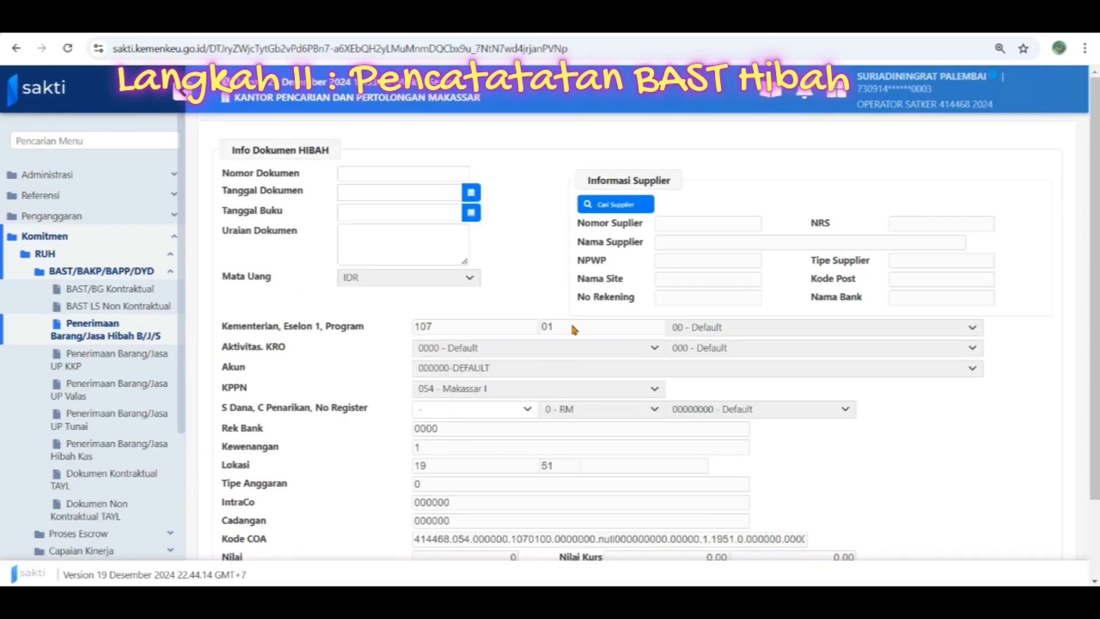
pyautogui.click(615, 204)
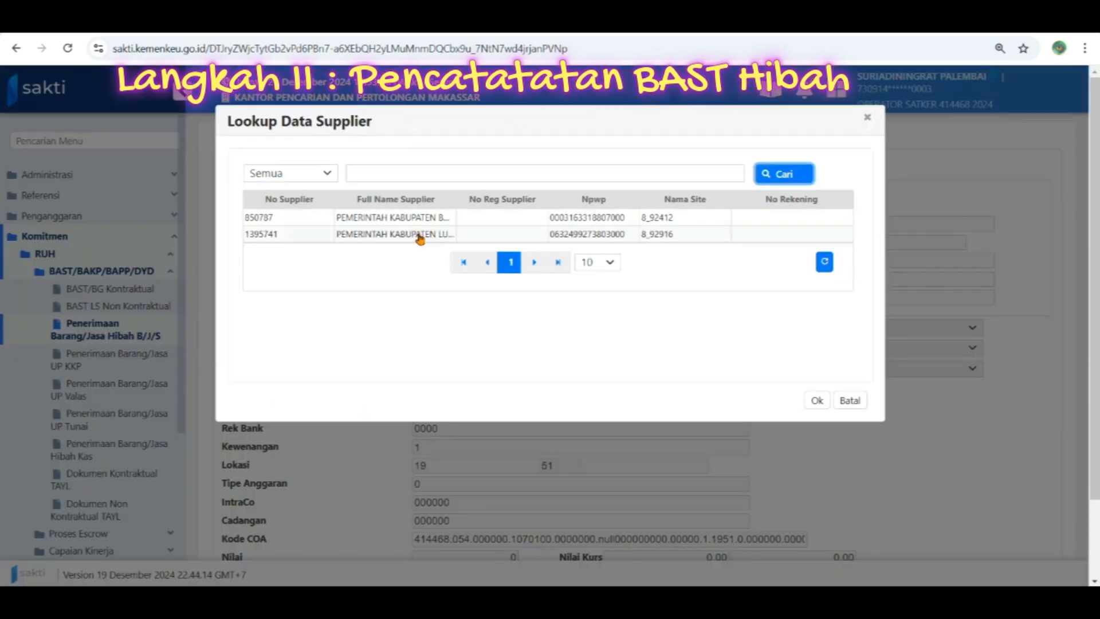
pyautogui.click(420, 235)
pyautogui.click(817, 401)
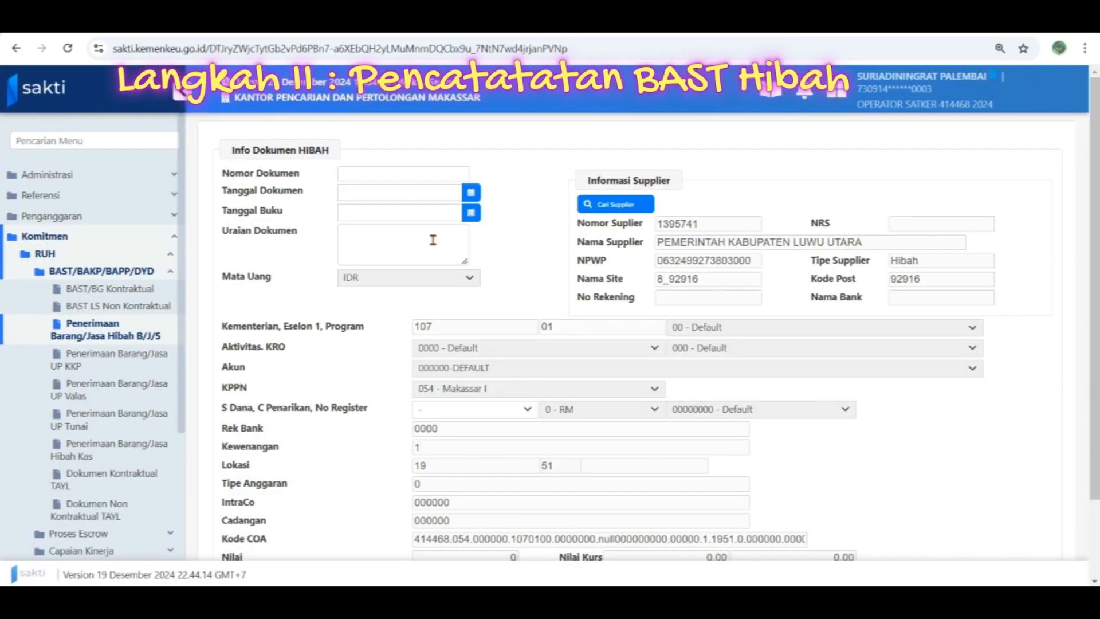
# Enter document number BA-000.2.3.2/905/BPKPD/XII/2023, document and book dates 22-12-2023, and a description of the Hibah Barang Milik Daerah
pyautogui.click(433, 237)
pyautogui.click(405, 176)
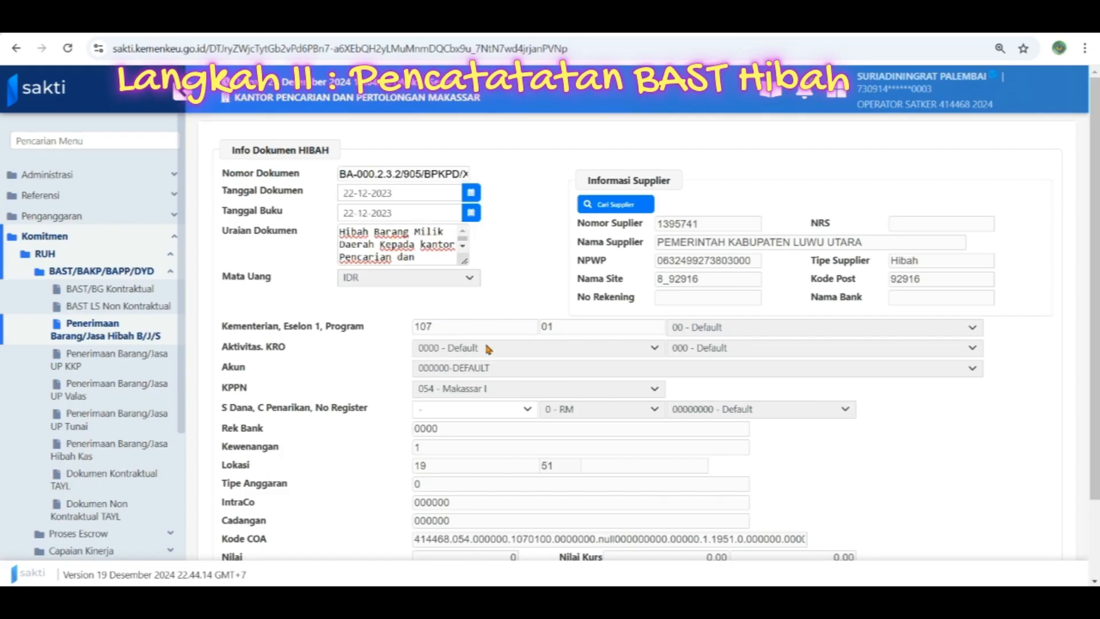
pyautogui.scroll(-3, 487, 349)
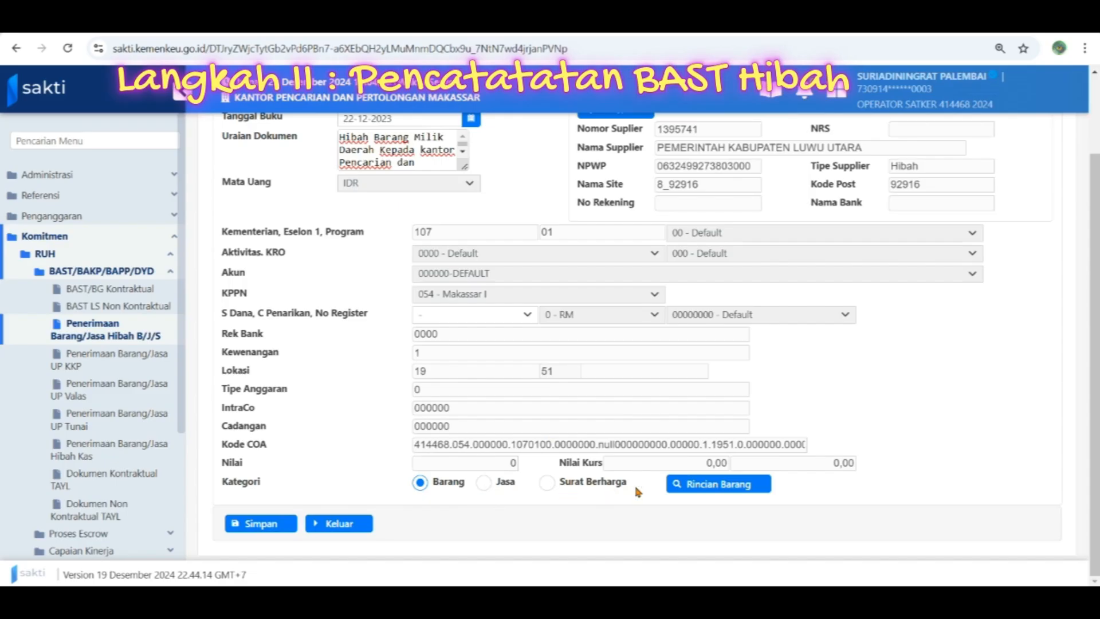
# Add an Asset entry to the document's item details, searching by Nama Barang and choosing Tanah Bangunan Kantor Pemerintah
pyautogui.click(706, 491)
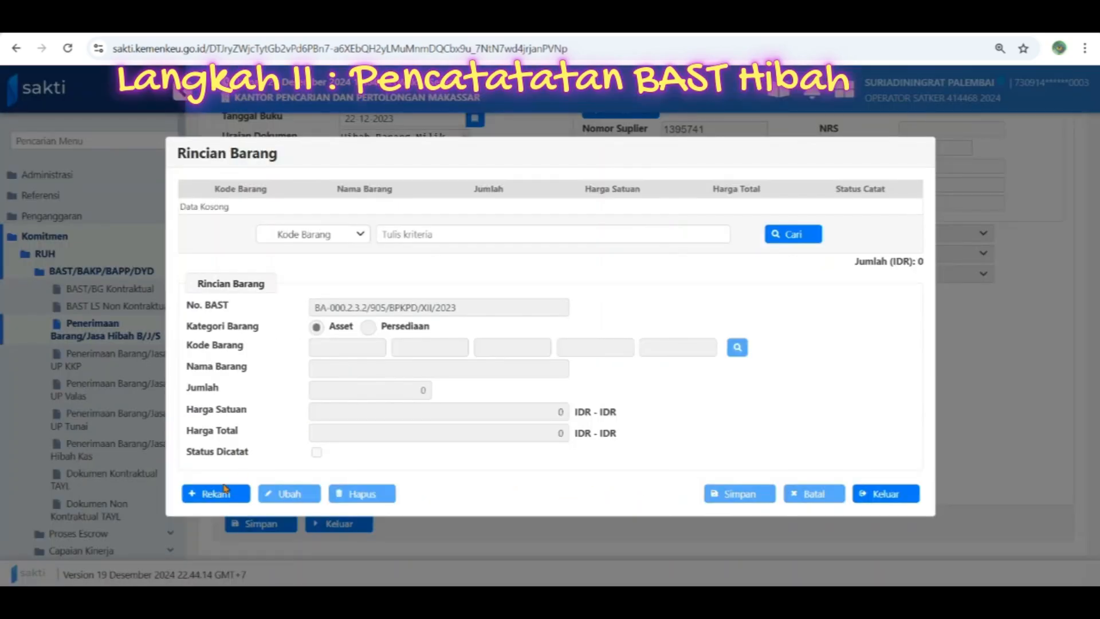
pyautogui.click(222, 492)
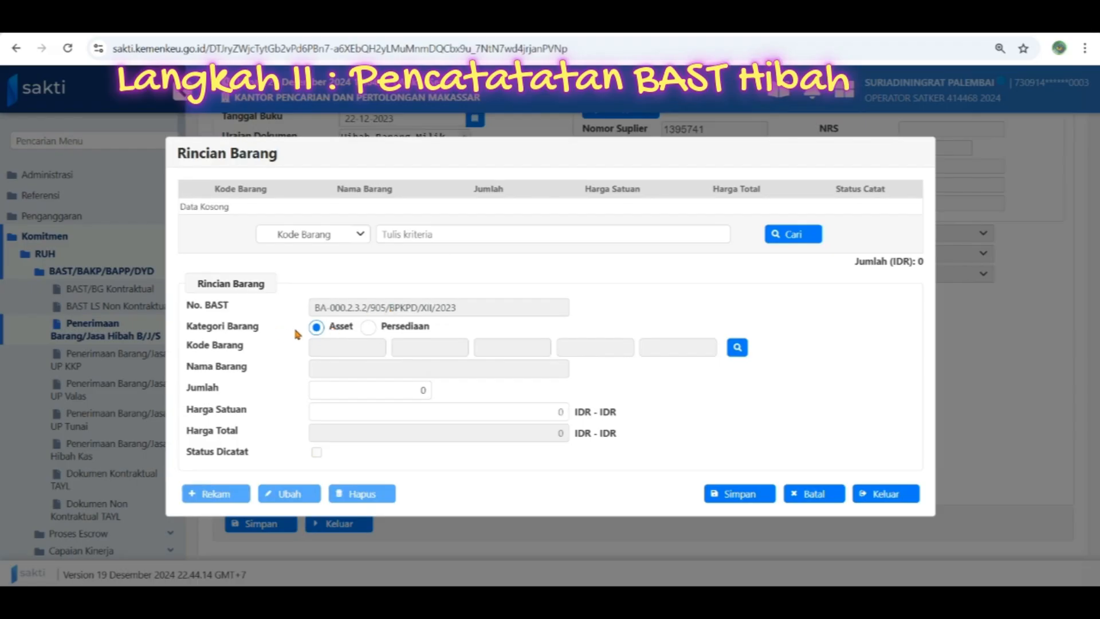
pyautogui.click(737, 348)
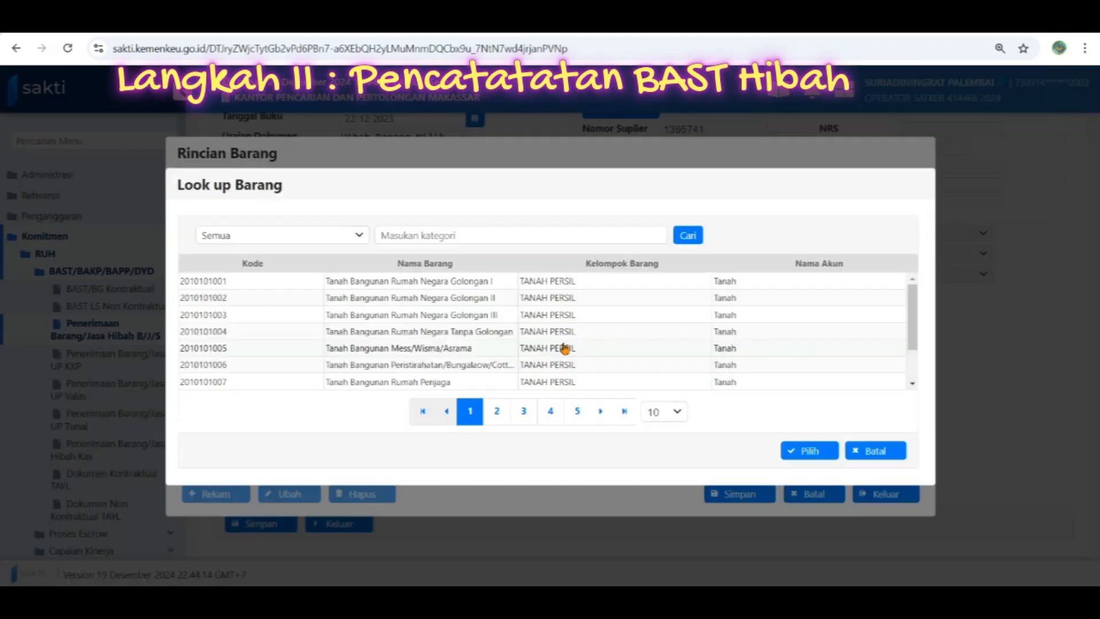
pyautogui.click(319, 236)
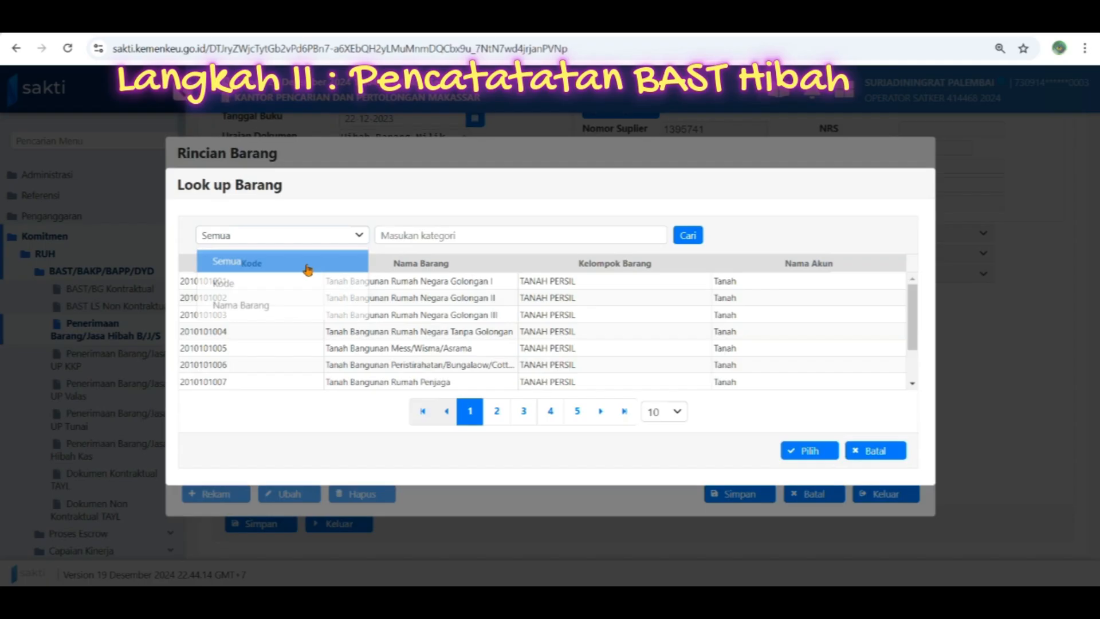
pyautogui.click(263, 303)
pyautogui.click(408, 235)
pyautogui.write('tanah bangunan kantor pemerintah')
pyautogui.press('Return')
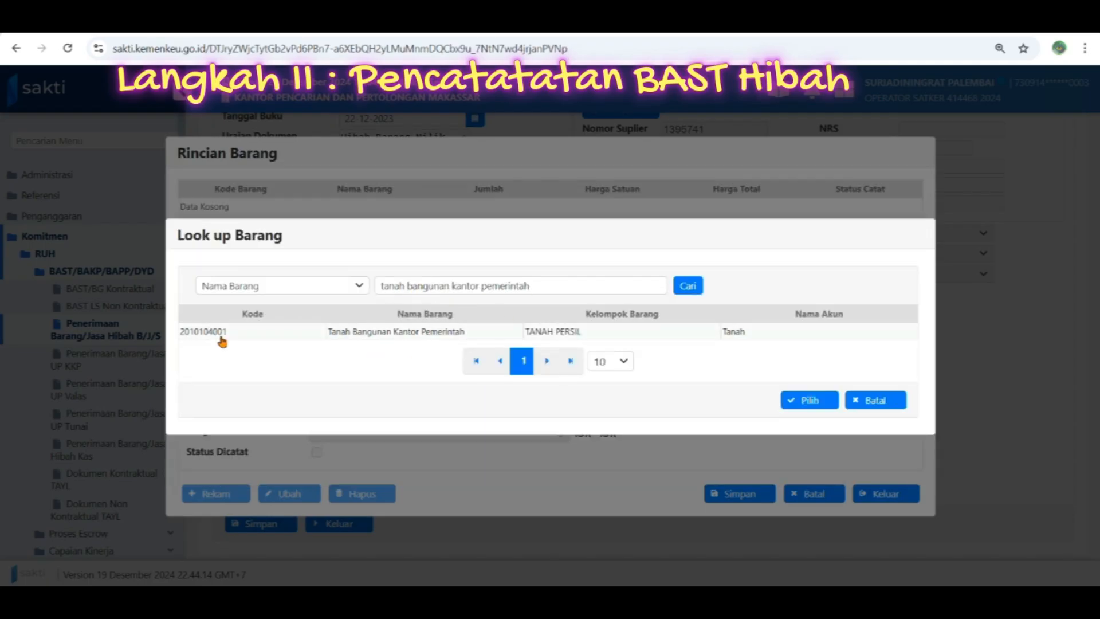
pyautogui.click(447, 332)
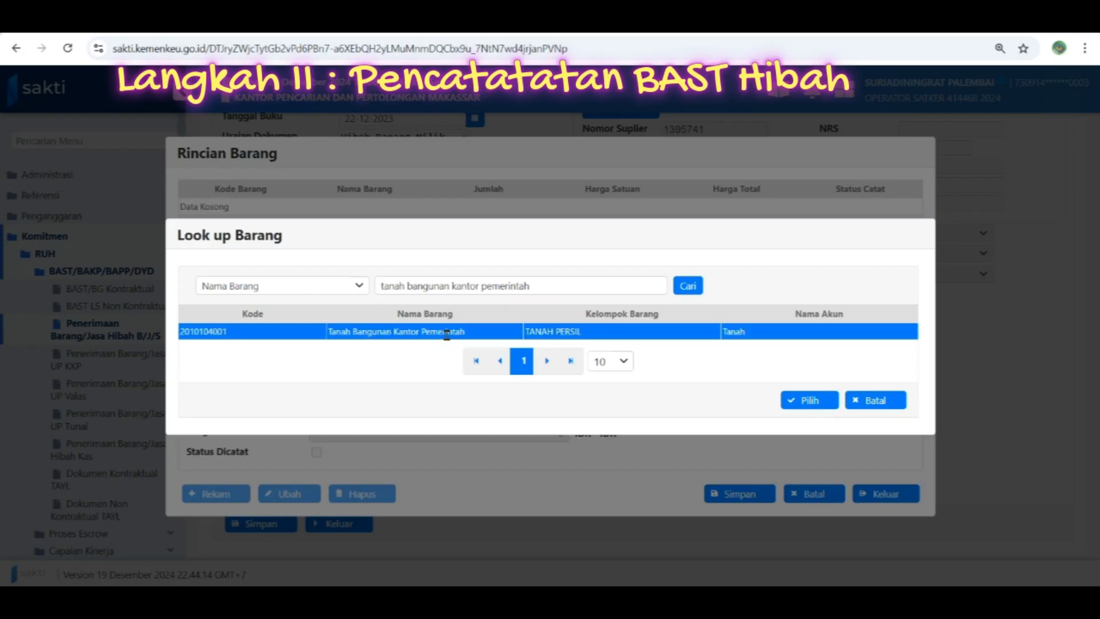
pyautogui.click(803, 401)
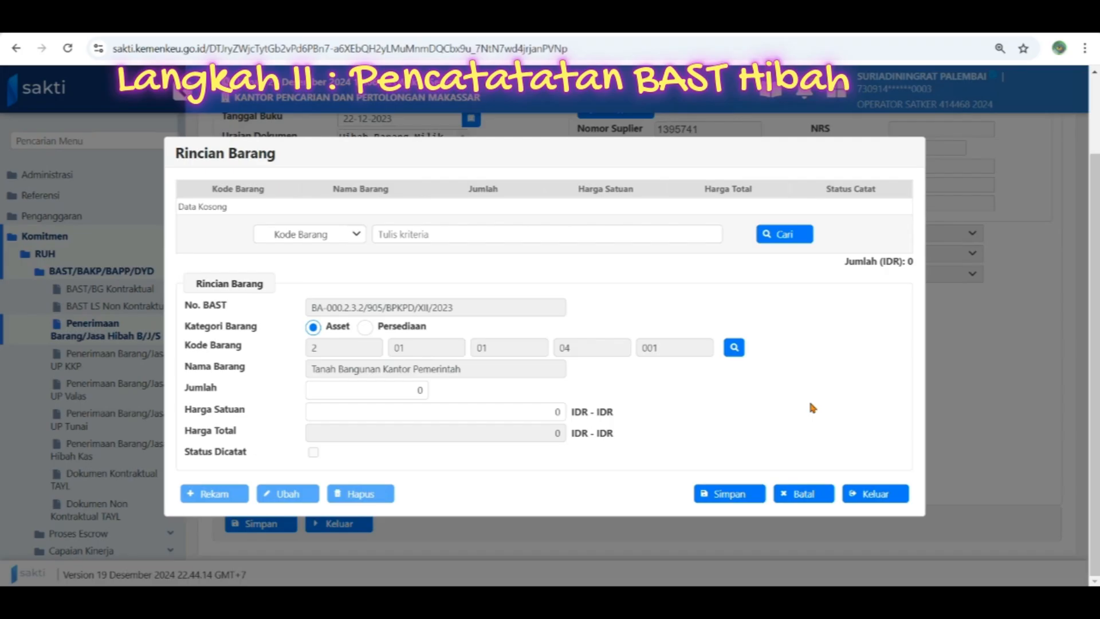
# Set the item's quantity to 1 and unit price to 449.698.000 IDR, and save it to the item details
pyautogui.click(427, 390)
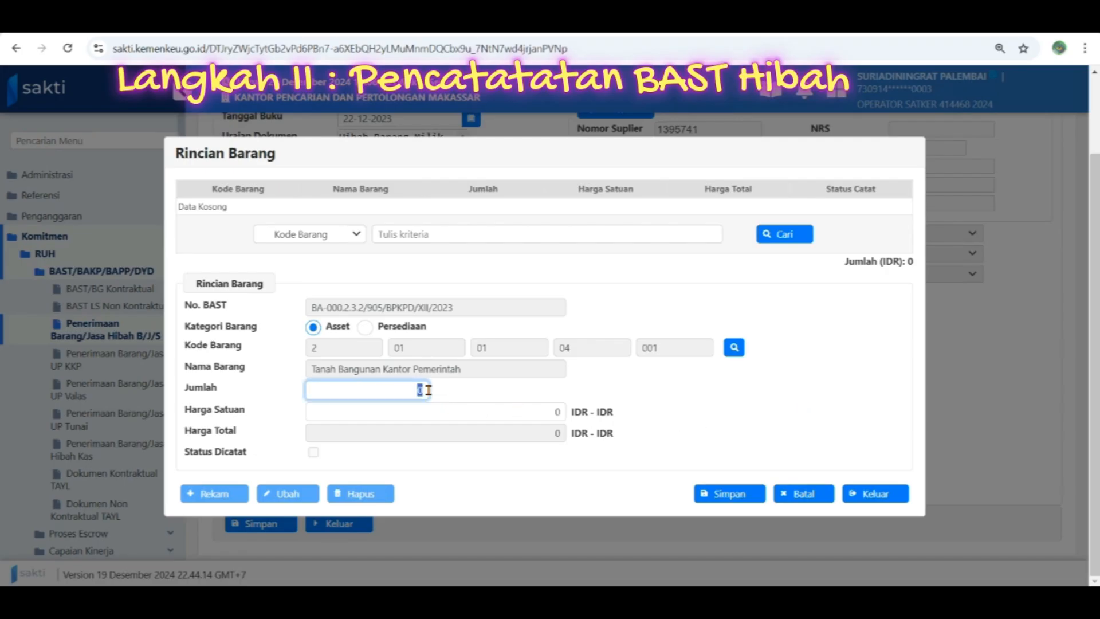
pyautogui.write('1')
pyautogui.click(469, 389)
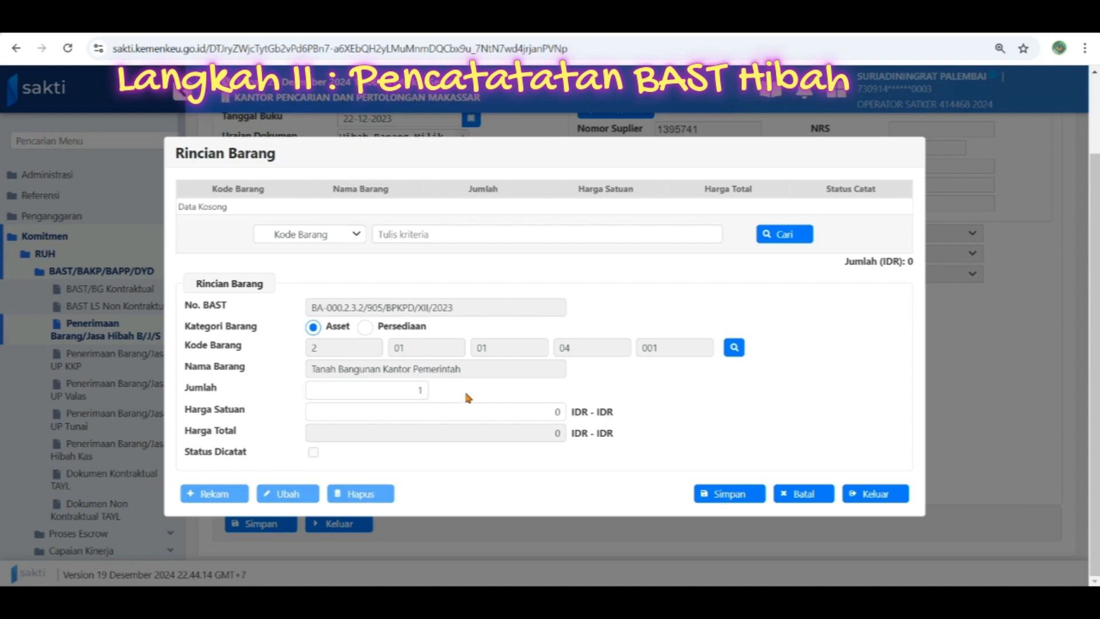
pyautogui.click(565, 415)
pyautogui.click(594, 389)
pyautogui.click(560, 413)
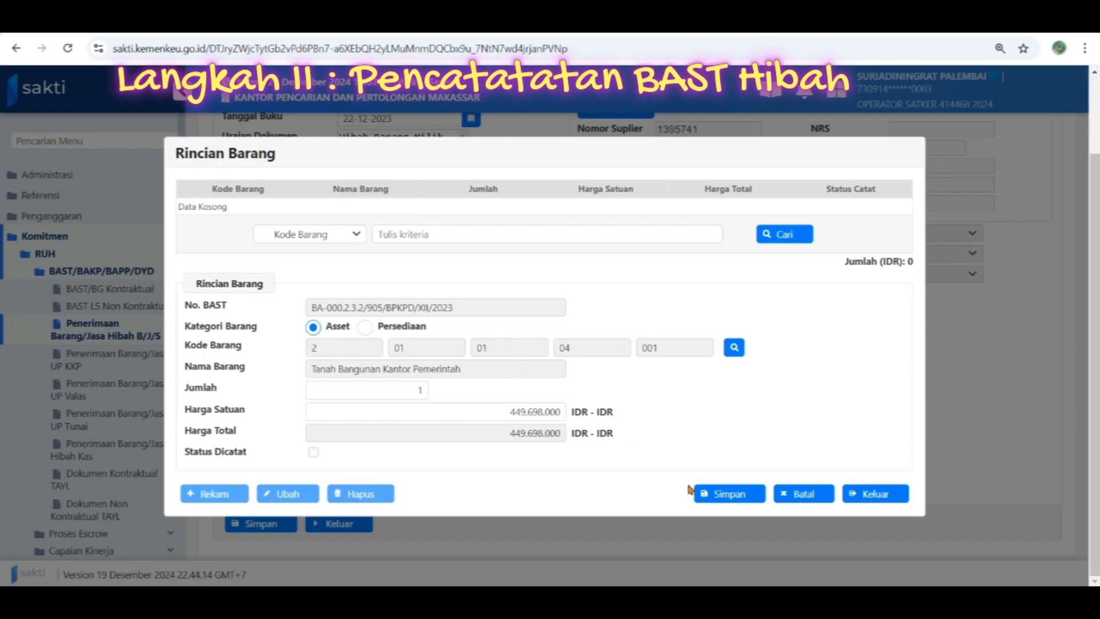
pyautogui.click(713, 498)
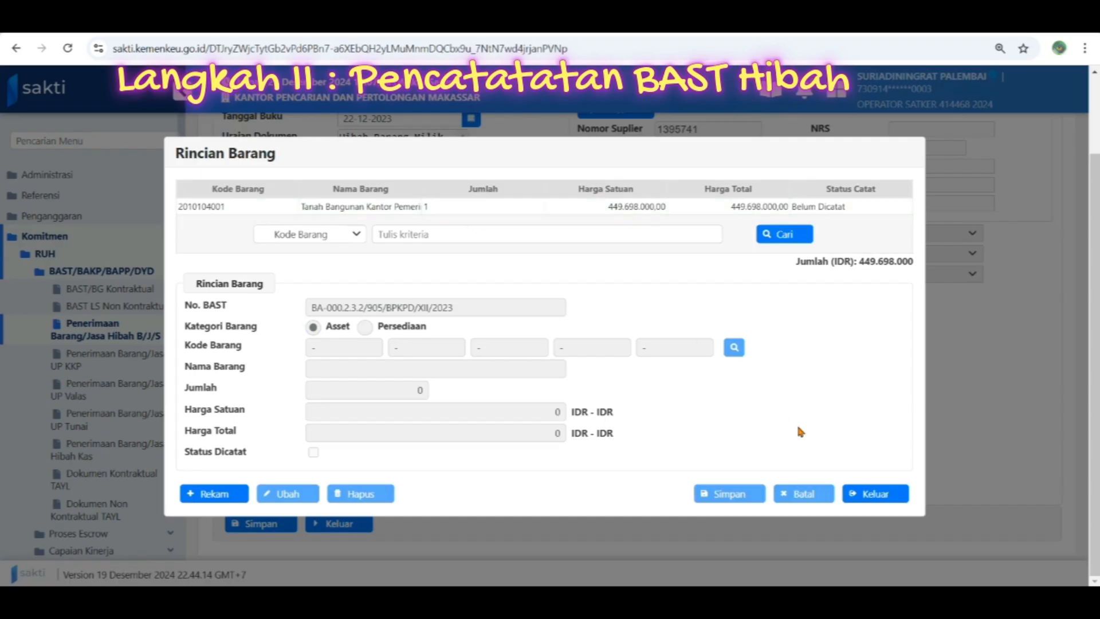
pyautogui.click(875, 493)
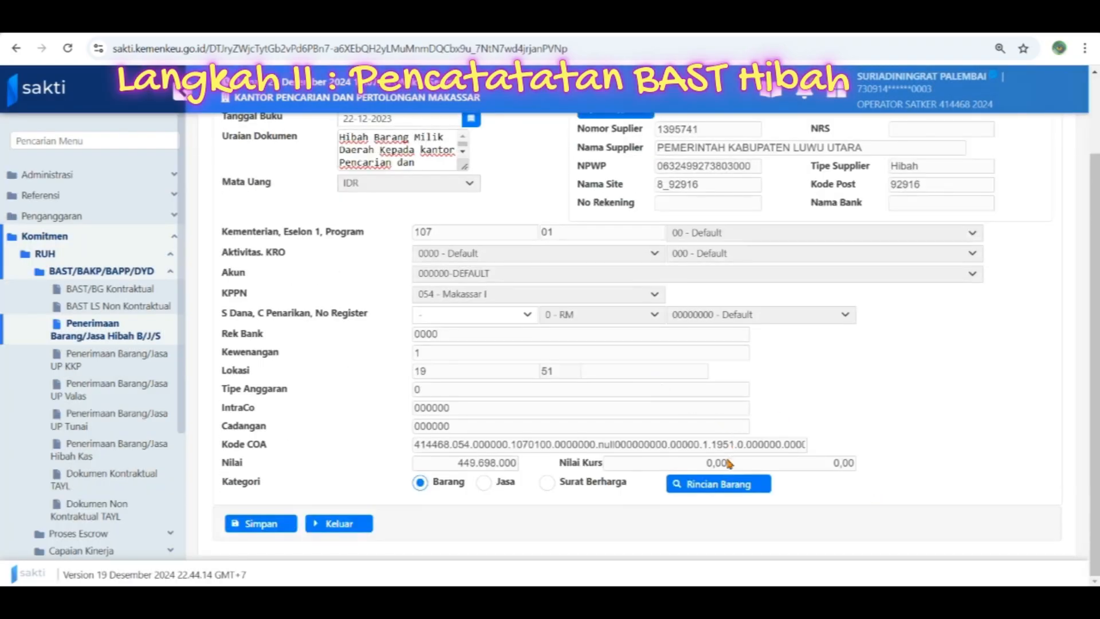
# Try to save the grant document, and change its Tanggal Buku to 20-12-2024
pyautogui.click(262, 530)
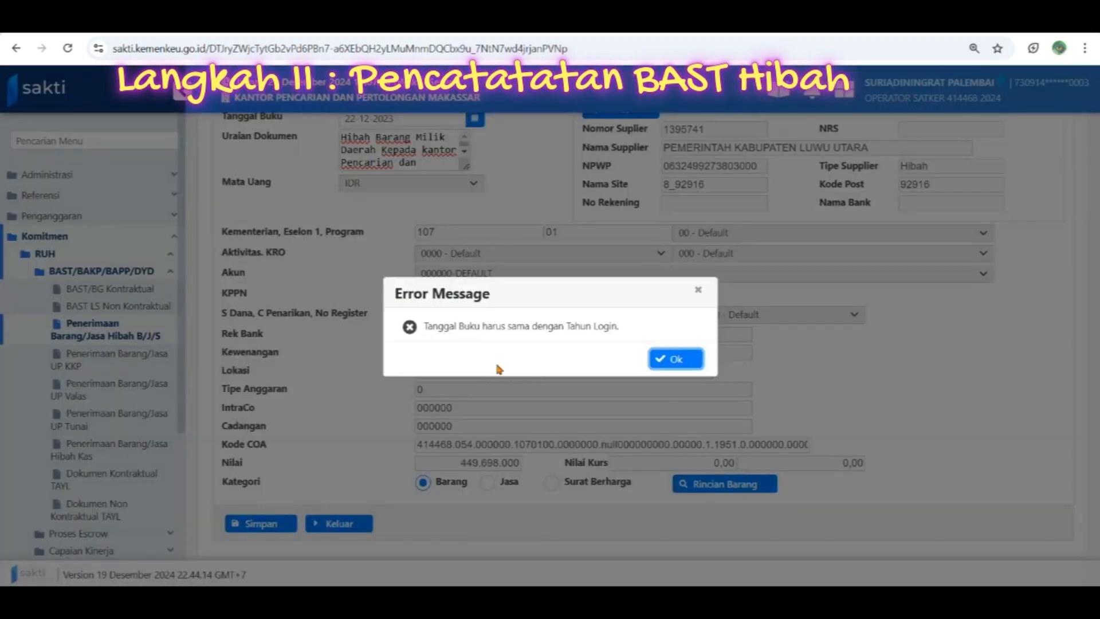
pyautogui.click(670, 358)
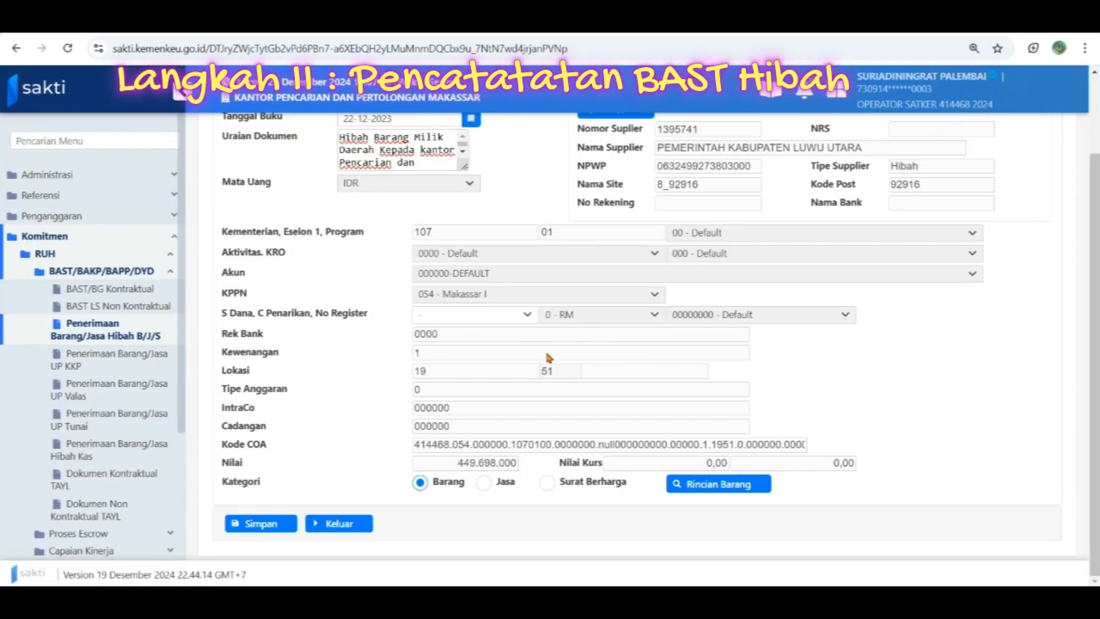
pyautogui.scroll(2, 365, 299)
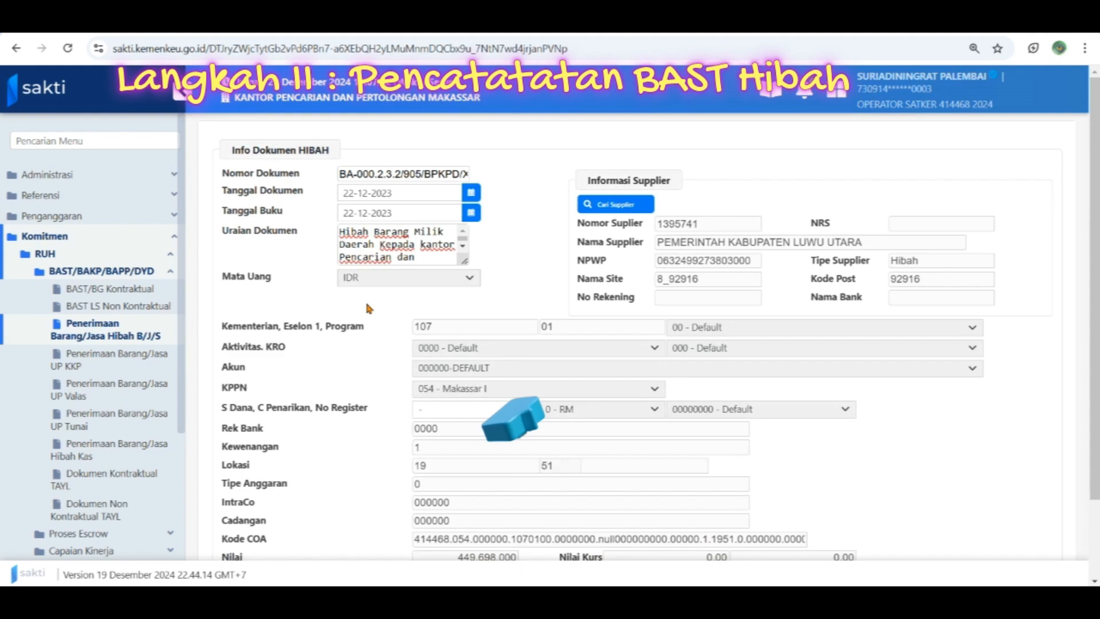
pyautogui.click(471, 212)
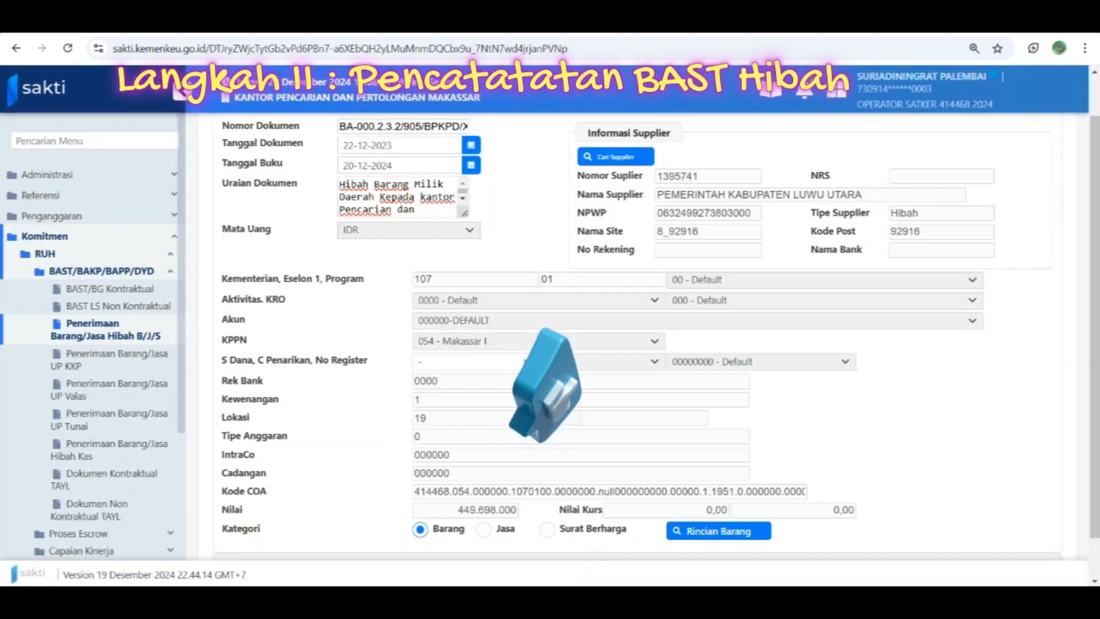
# Set the fund source to L-HIBAH LANGSUNG BARANG DALAM NEGRI and save the grant document
pyautogui.click(526, 362)
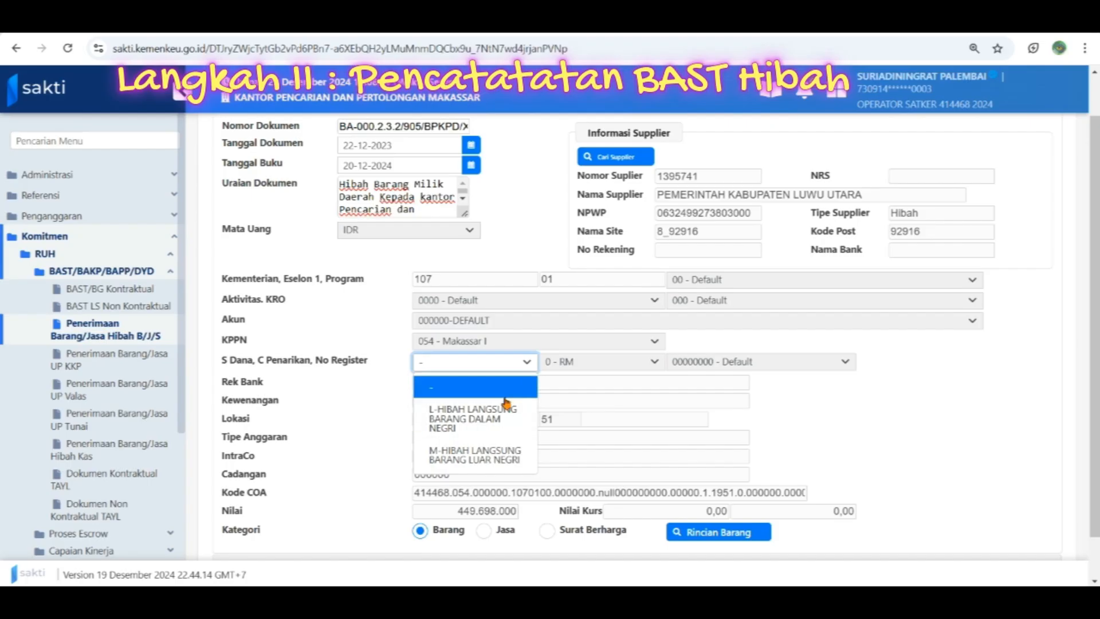
pyautogui.click(508, 427)
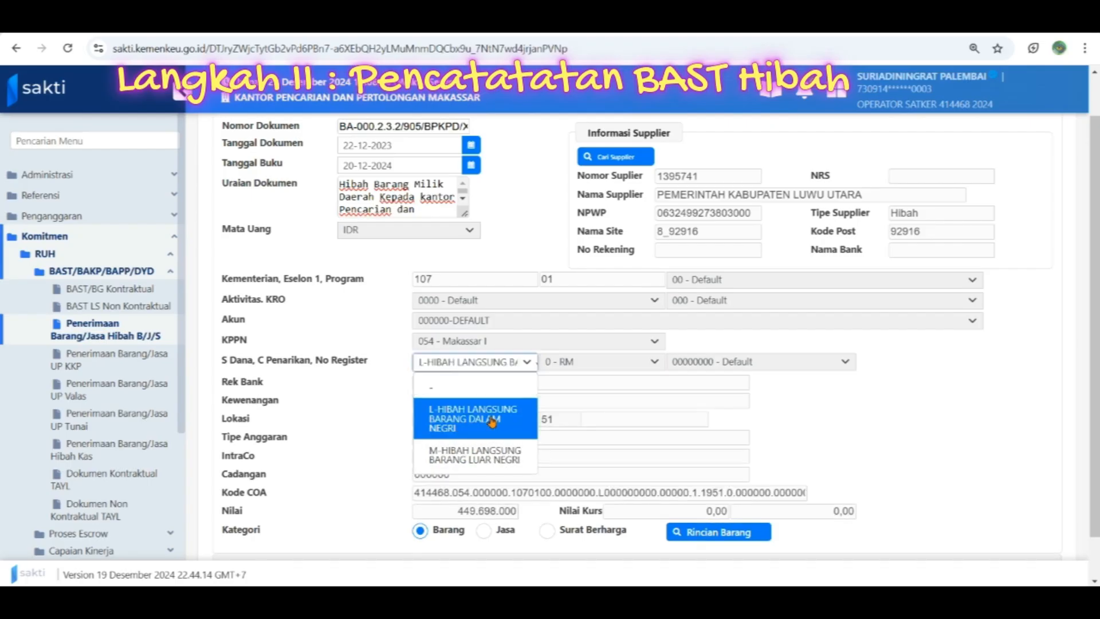
pyautogui.scroll(-2, 361, 417)
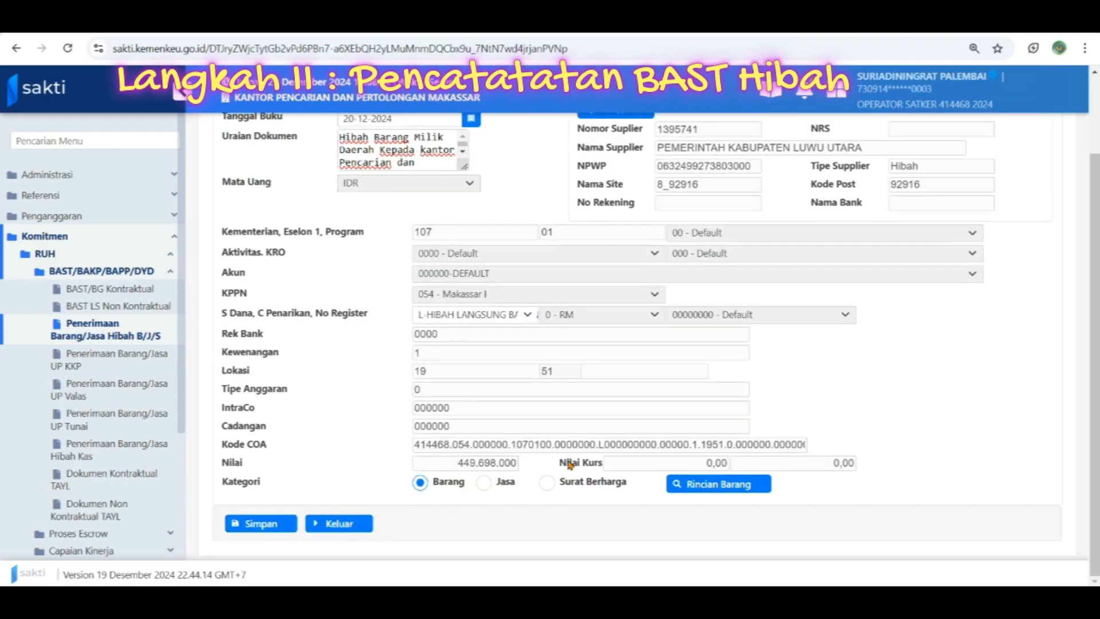
pyautogui.click(282, 526)
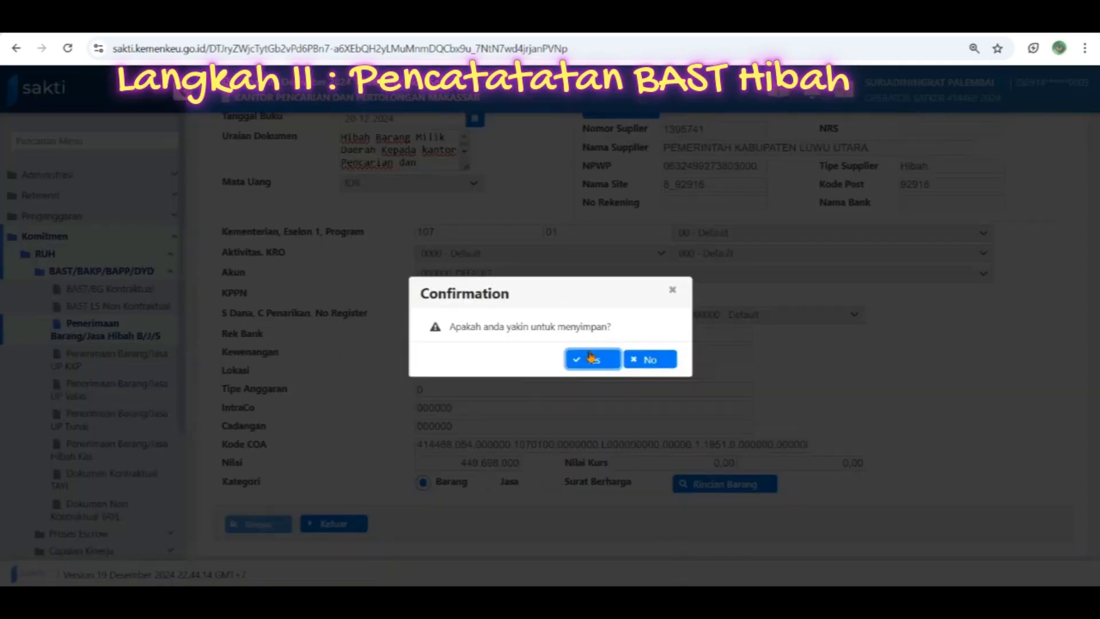
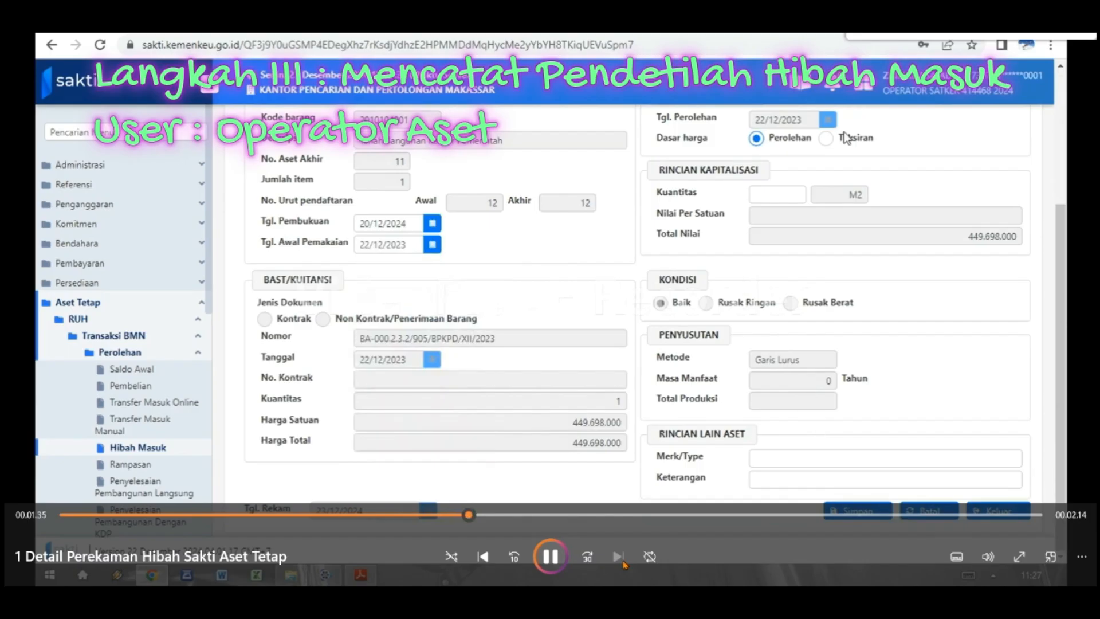
# Complete the Hibah Masuk detail with Kuantitas 4.366 M2, Merk/Type Tanah Bangunan Kantor Pemerintah and Keterangan Tanah Hibah Pemda Luwu Utara 2023, and save it
pyautogui.click(780, 197)
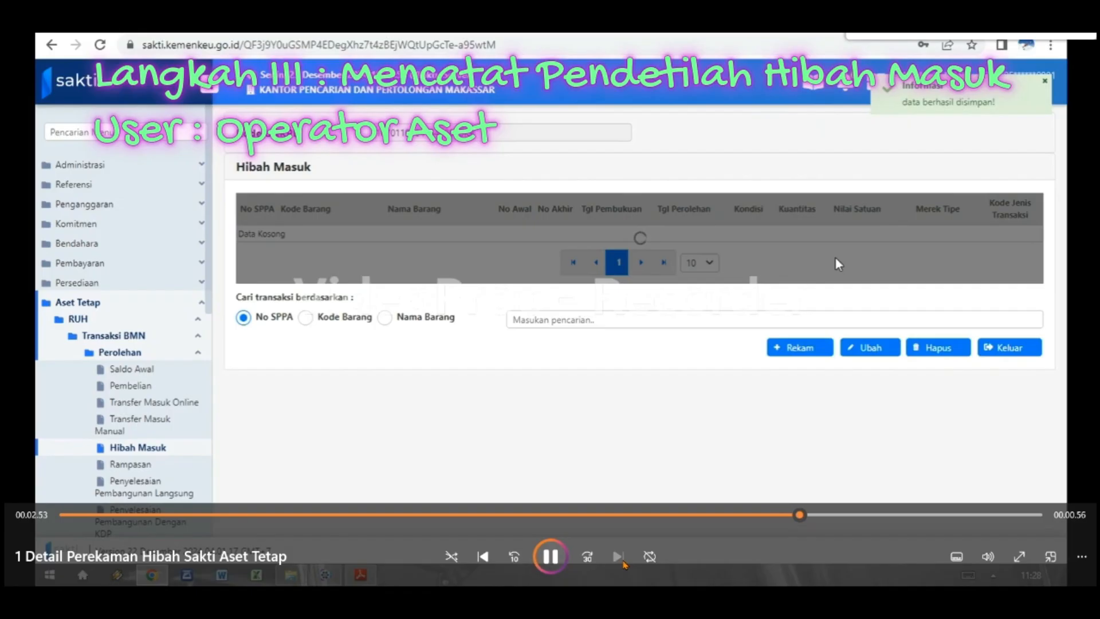
pyautogui.click(618, 557)
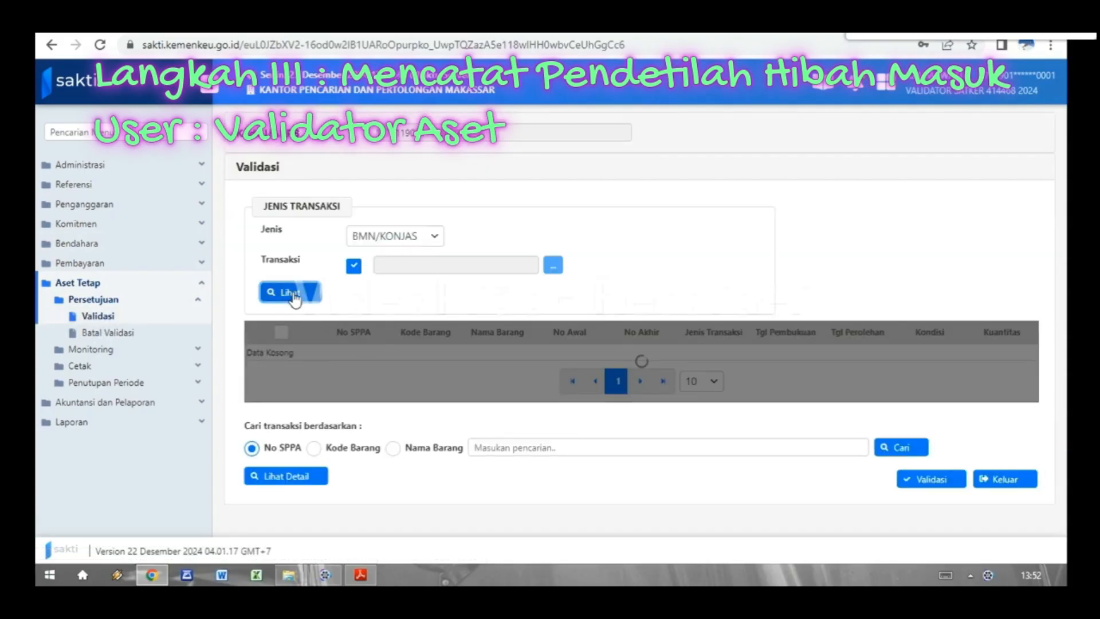
# Review the details of the Tanah Bangunan grant transaction with No SPPA A04241 as asset validator, and validate it
pyautogui.click(287, 480)
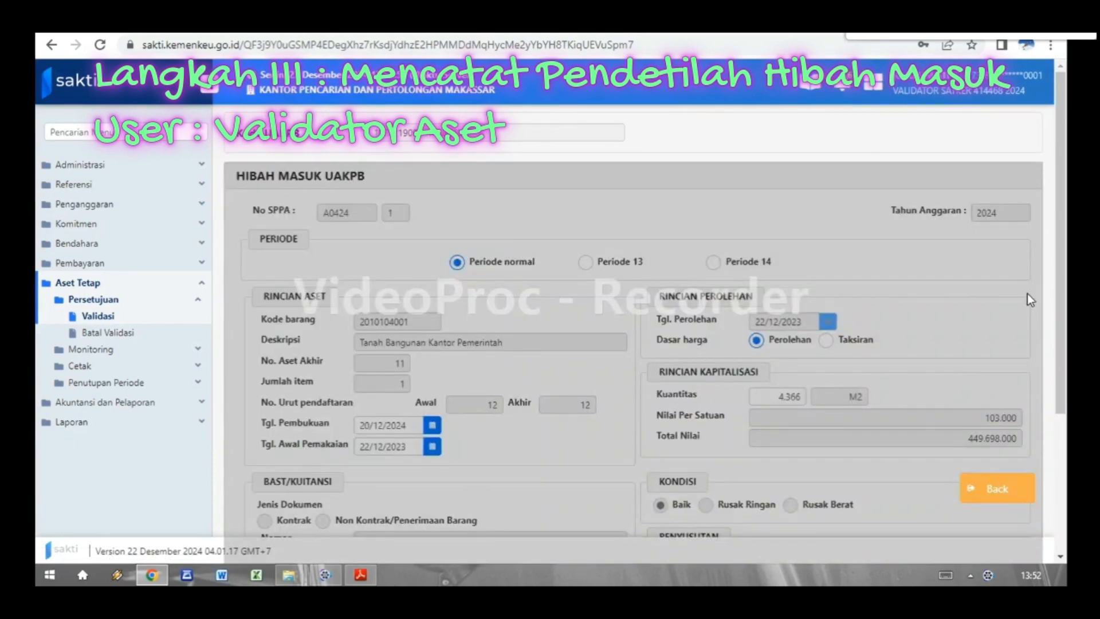
pyautogui.scroll(-3, 1029, 299)
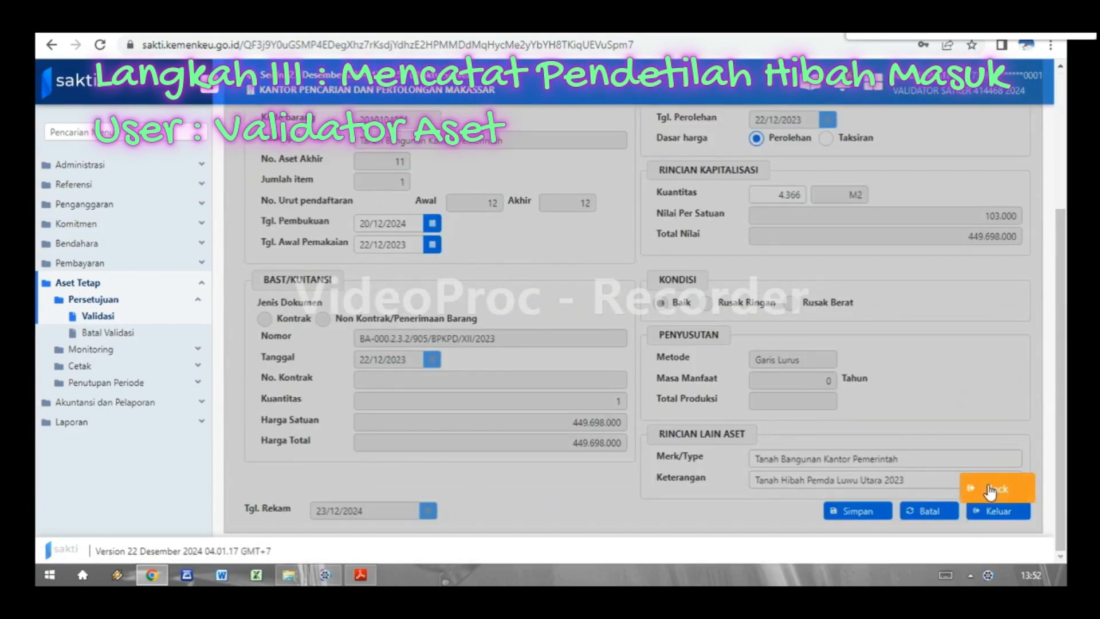
pyautogui.click(989, 489)
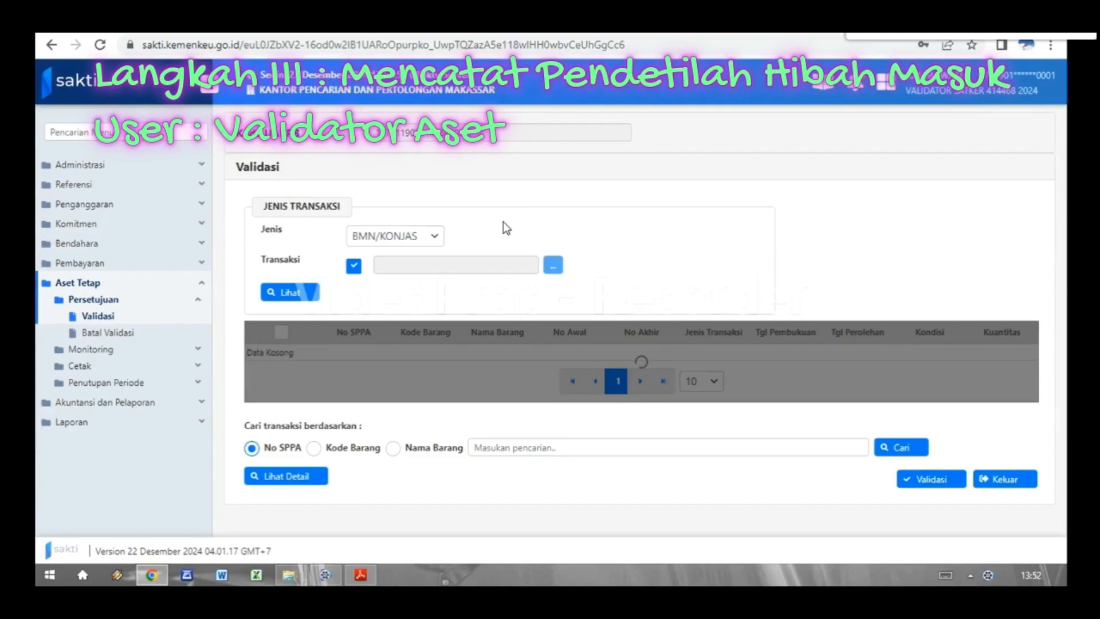
pyautogui.click(930, 481)
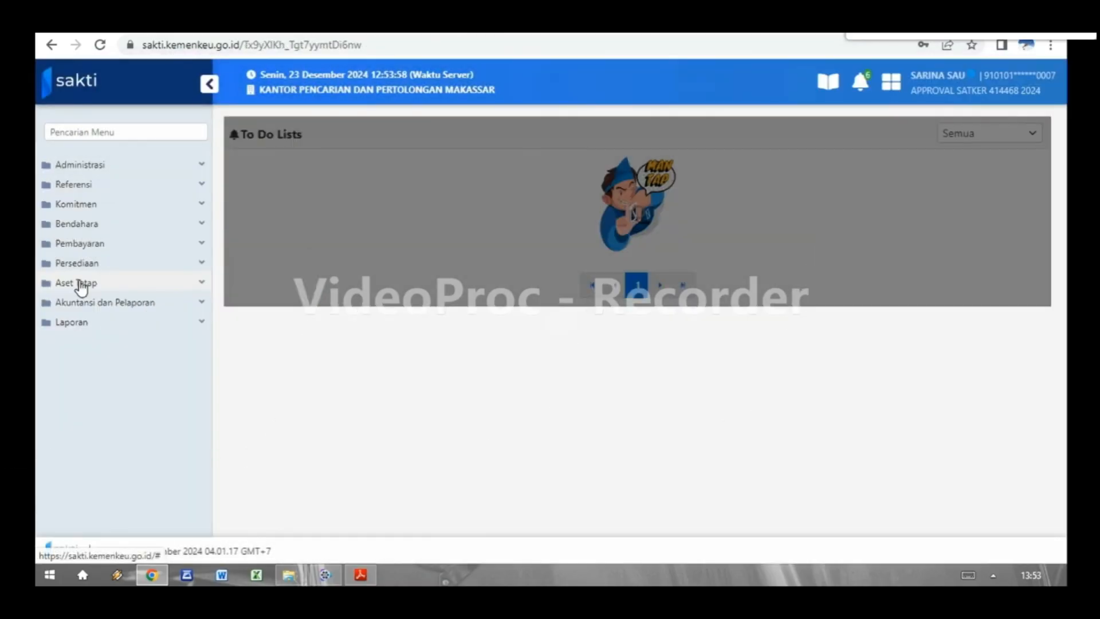
# Open the fixed-asset Persetujuan Transaksi form as asset approver, select the grant land transaction and approve it
pyautogui.click(80, 284)
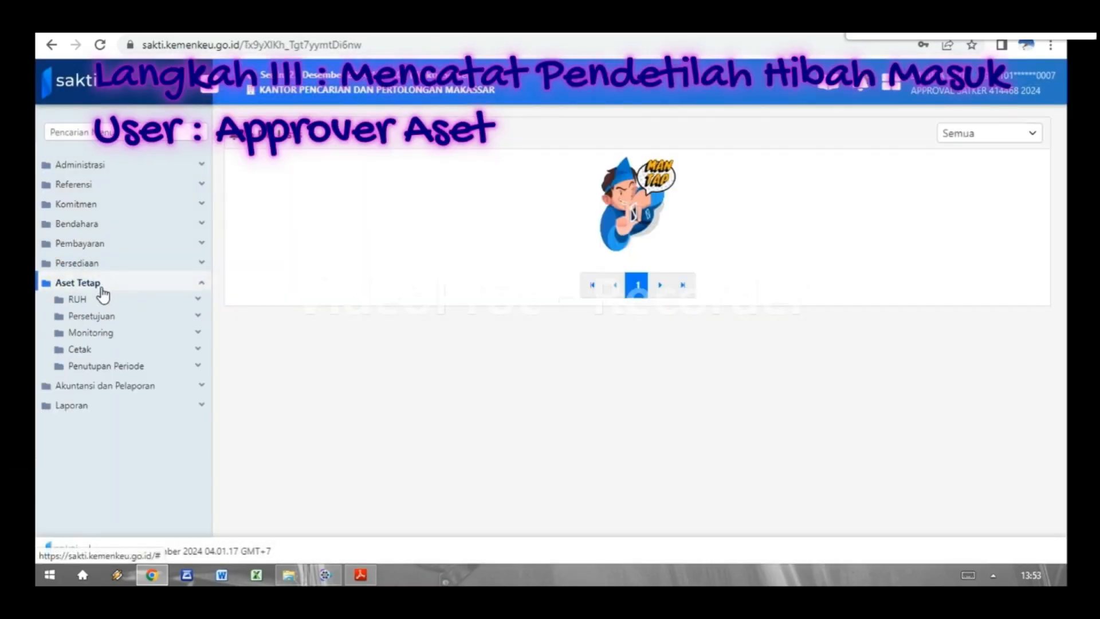
pyautogui.click(87, 316)
pyautogui.click(101, 336)
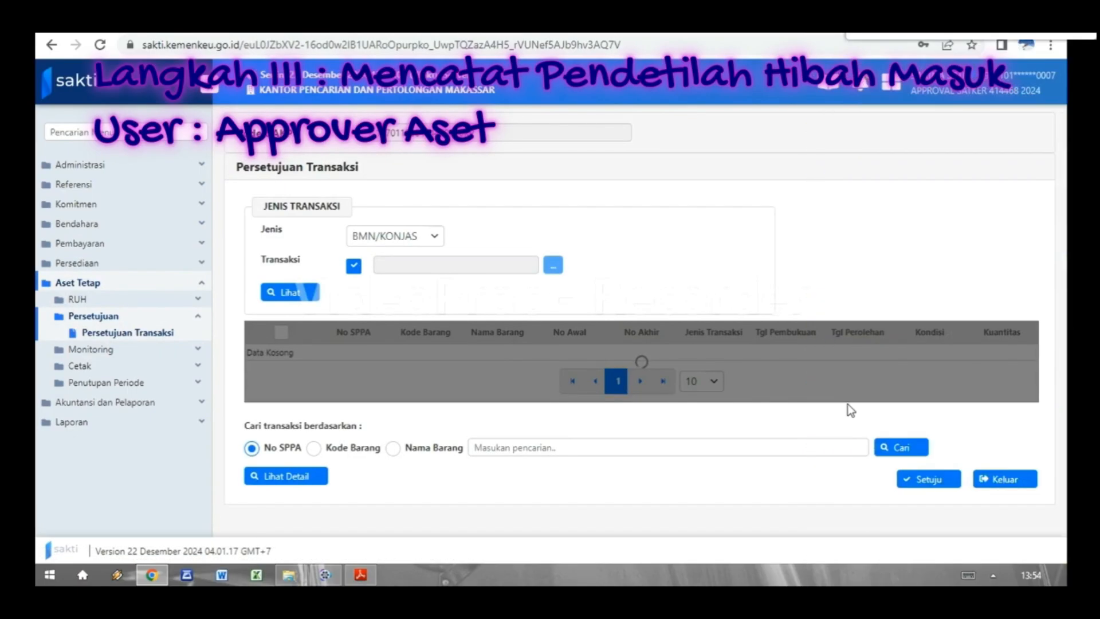
pyautogui.click(280, 353)
pyautogui.click(910, 483)
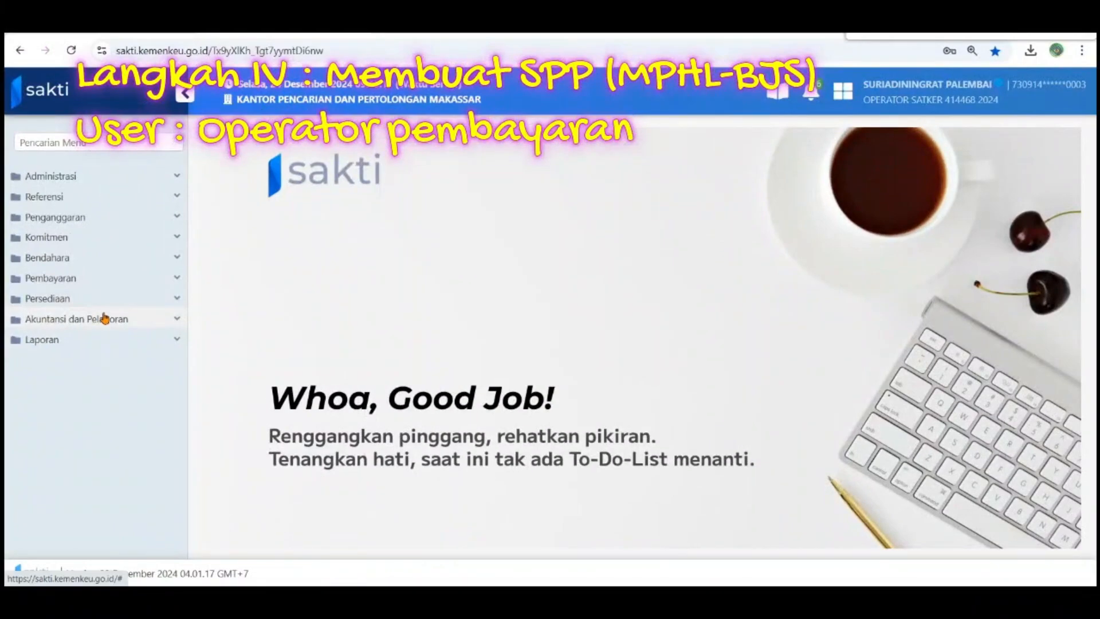
# Open the Catat/Ubah SPP form and set Jenis SPP to 500 - Lainnya, 510 - Pengesahan, and 513 - MEMO PENC HIBAH LNGSNG BRG JASA SURAT BERHRGA
pyautogui.click(108, 282)
pyautogui.click(107, 297)
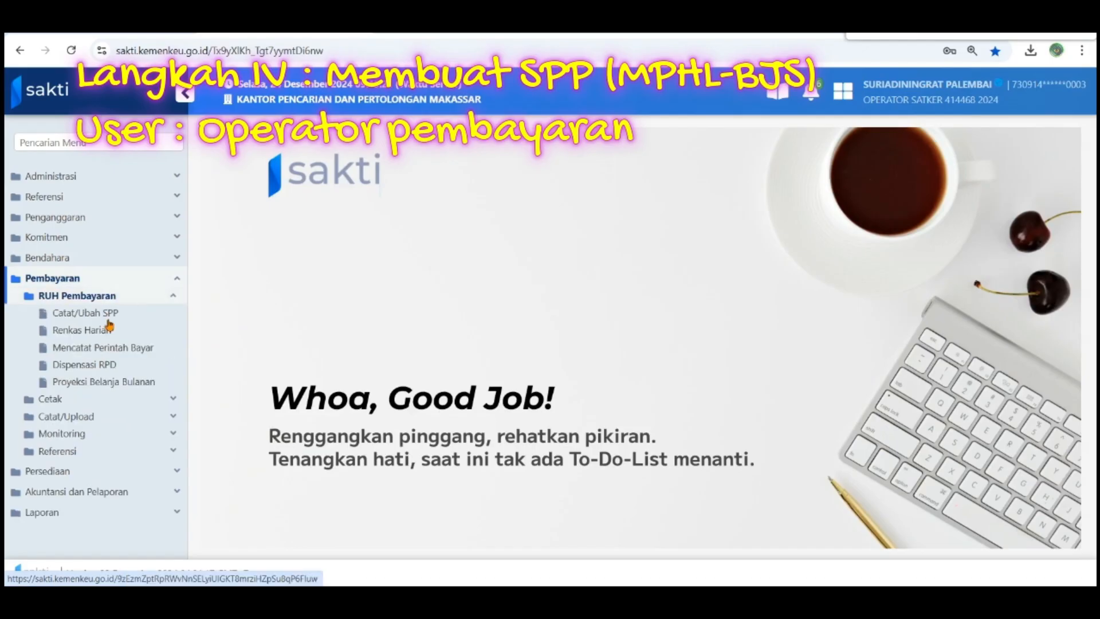
pyautogui.click(105, 315)
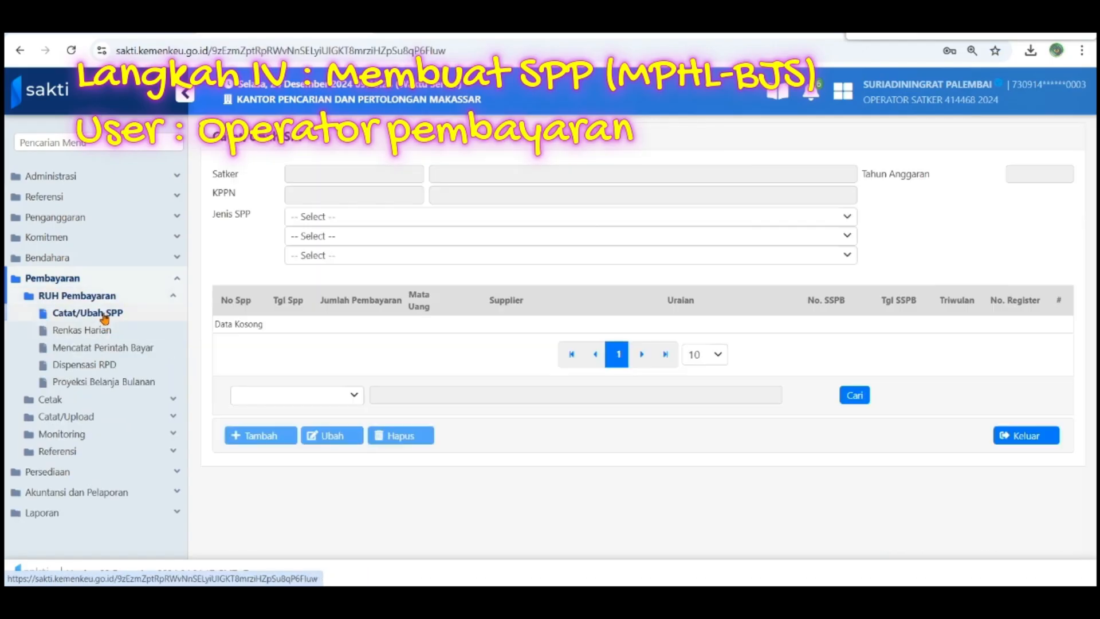
pyautogui.click(310, 218)
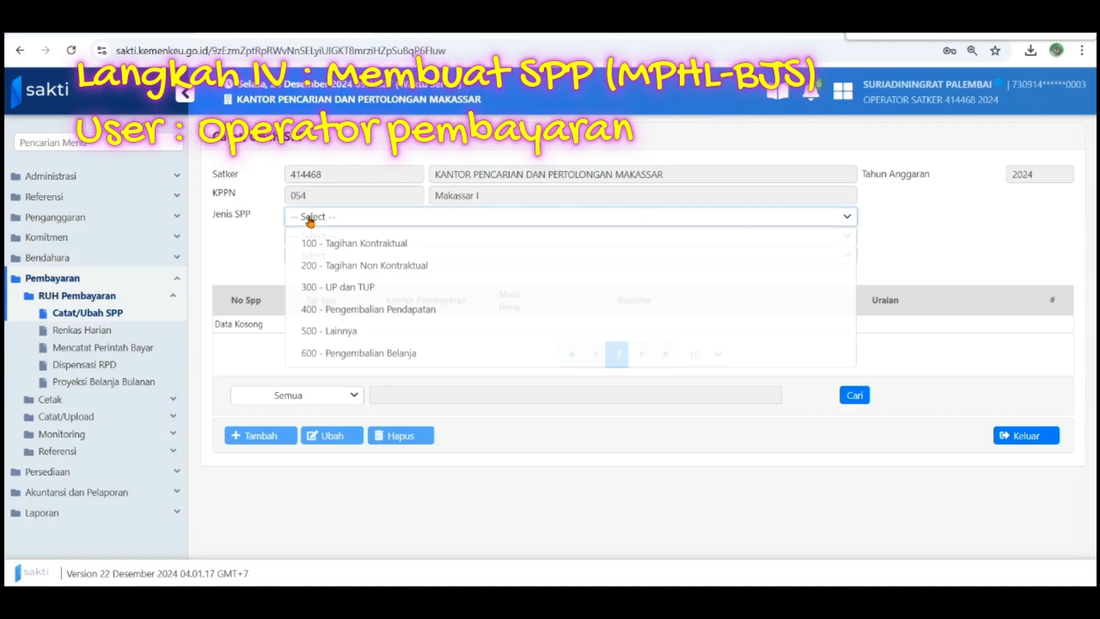
pyautogui.click(351, 336)
pyautogui.click(335, 237)
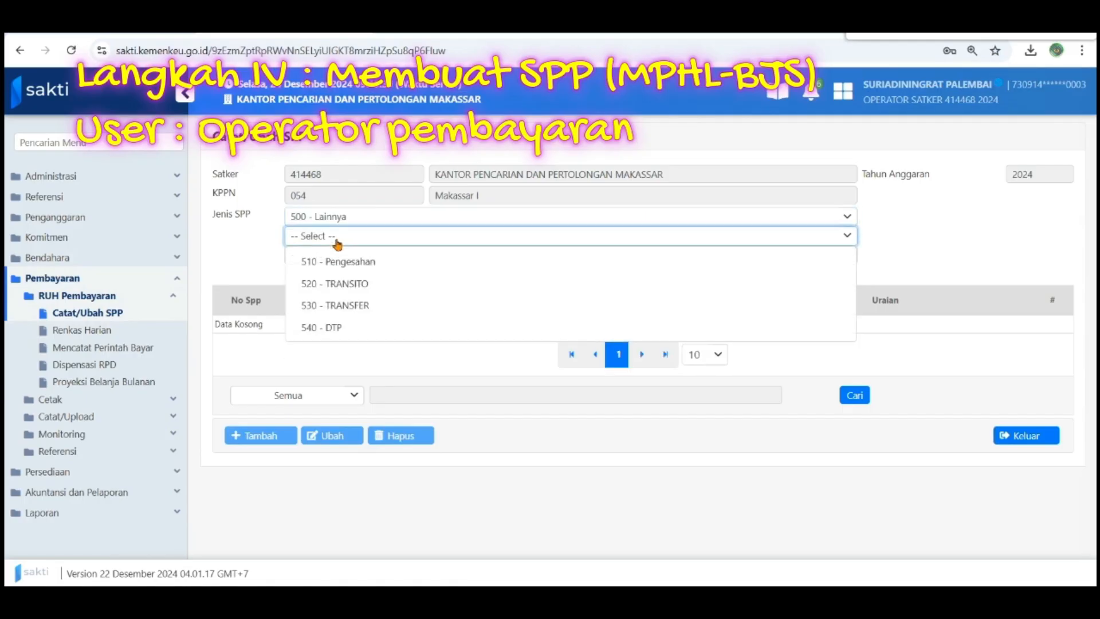
pyautogui.click(347, 269)
pyautogui.click(325, 261)
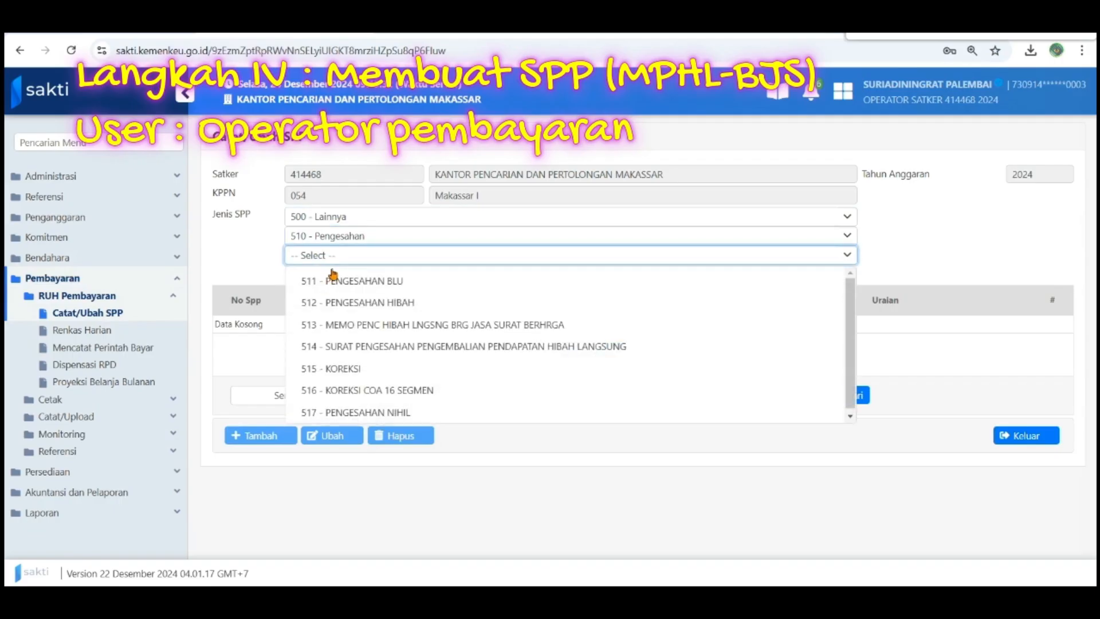
pyautogui.click(444, 325)
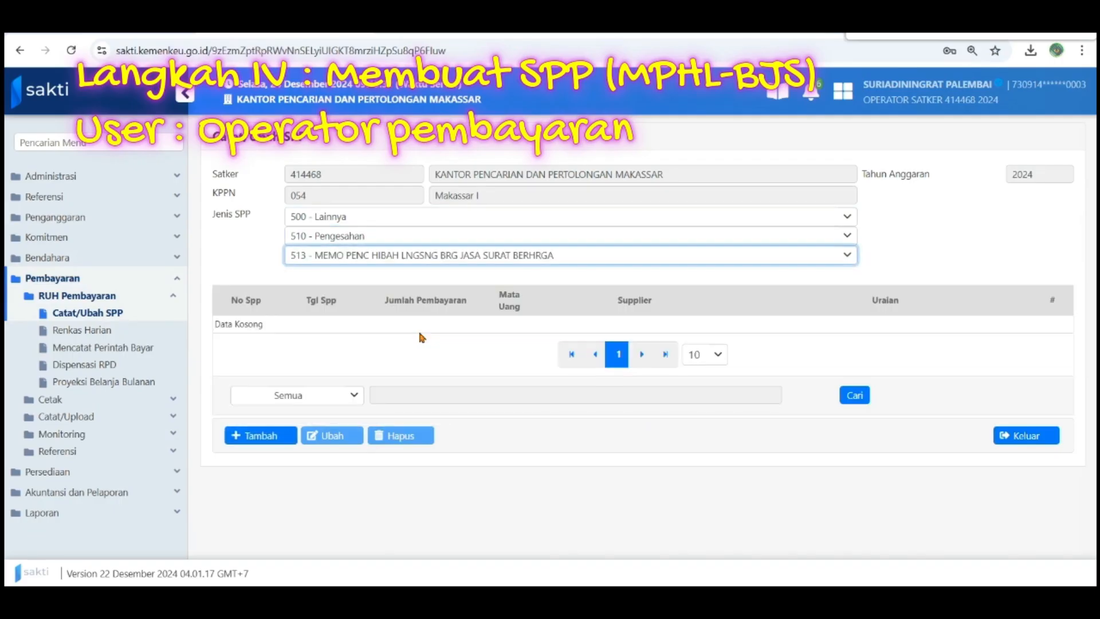
# Add an SPP from BAST TAYL document BA-000.2.3.2/905/BPKPD/XII/2023, with UU APBN as payment basis and Uraian Pembayaran "Hibah Barang DN"
pyautogui.click(259, 442)
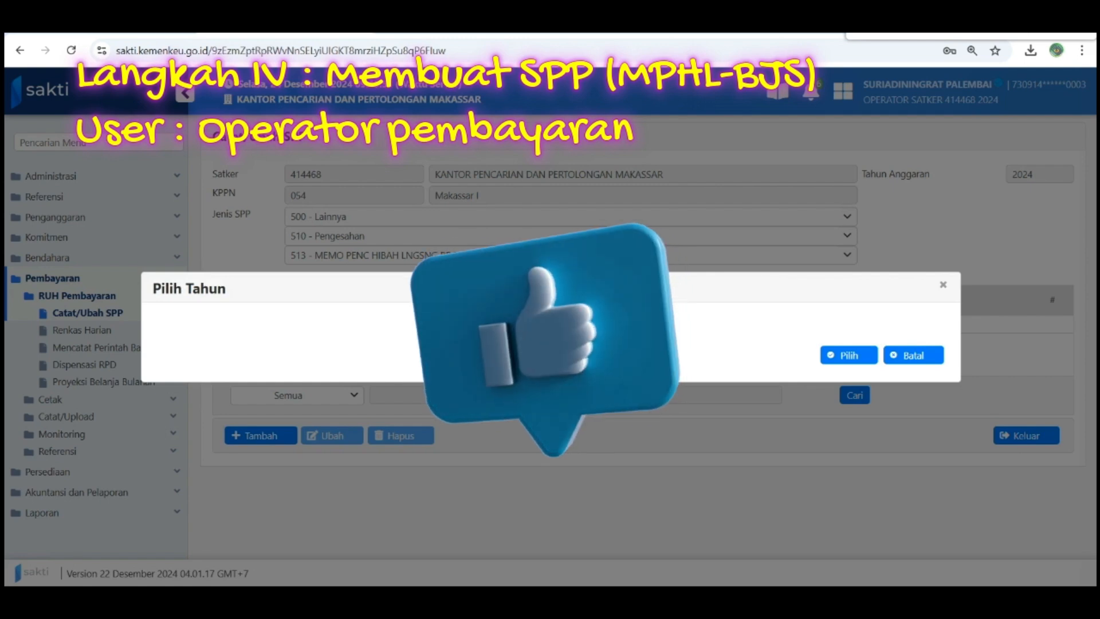
pyautogui.click(851, 356)
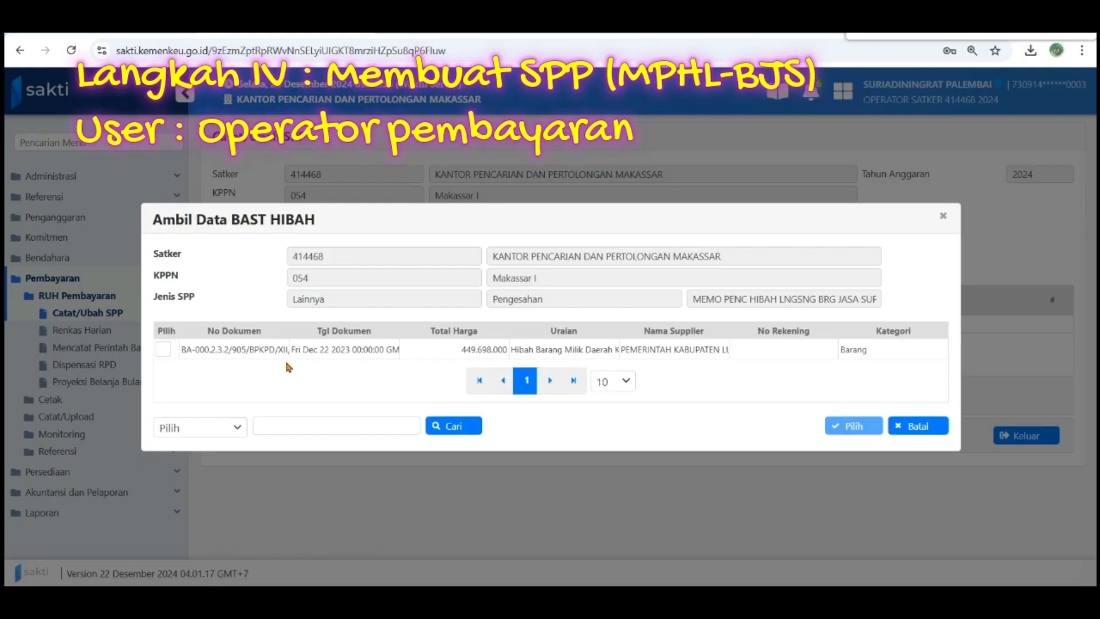
pyautogui.click(163, 350)
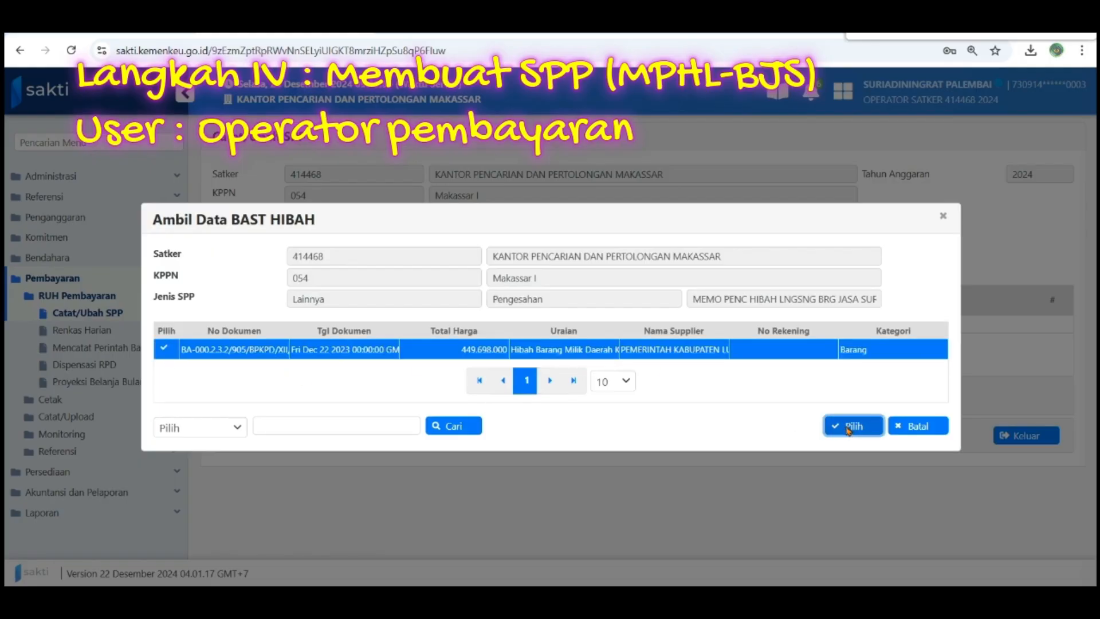
pyautogui.click(838, 425)
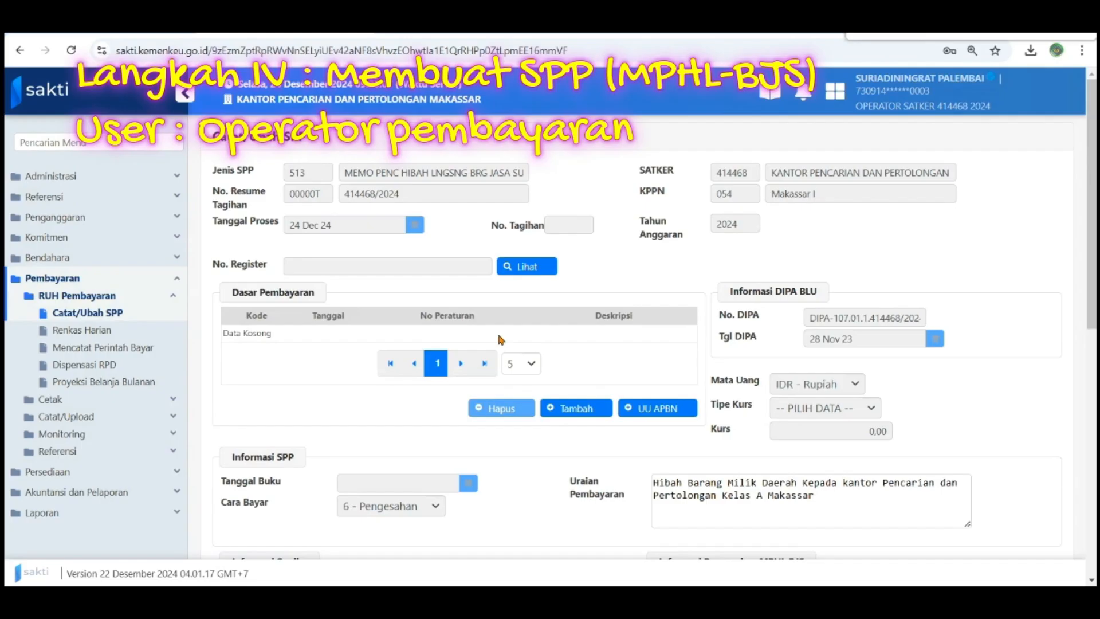
pyautogui.click(655, 410)
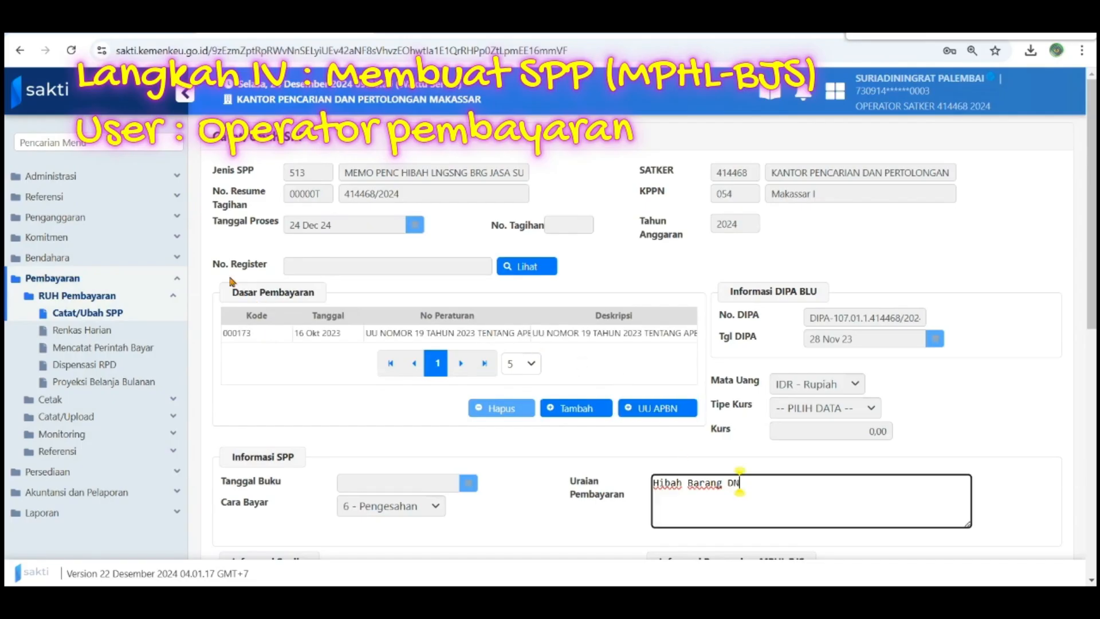
# Look up register number 2YJ4QWPA, taken from the SP3HL-BJS letter in the PDF viewer, and assign it as the SPP's No. Register
pyautogui.click(527, 268)
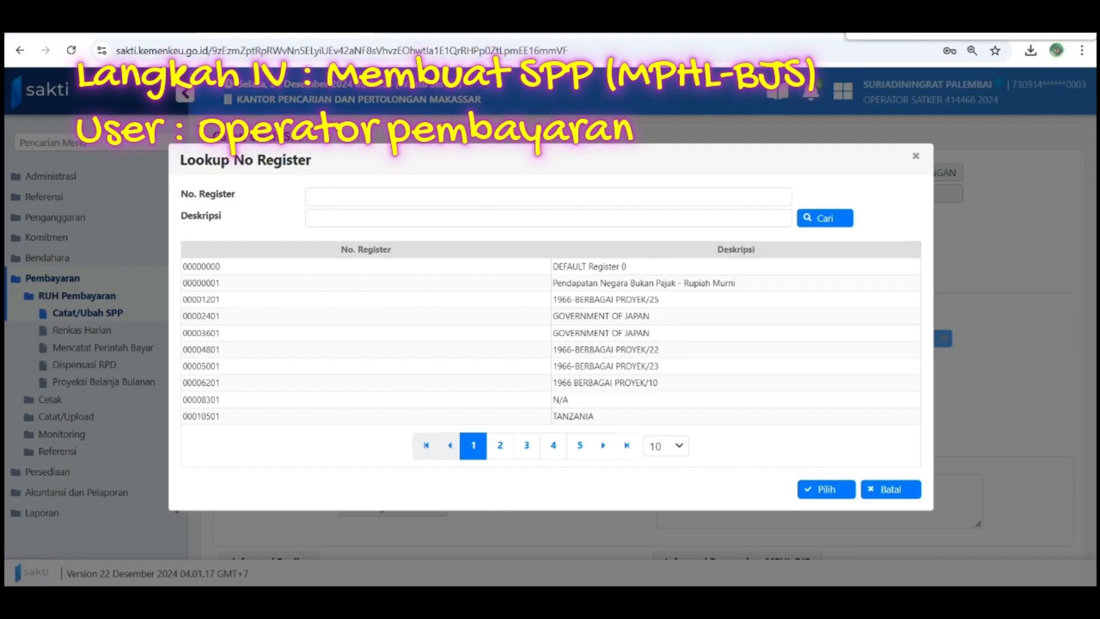
pyautogui.click(694, 597)
pyautogui.scroll(-1, 581, 378)
pyautogui.scroll(-10, 582, 382)
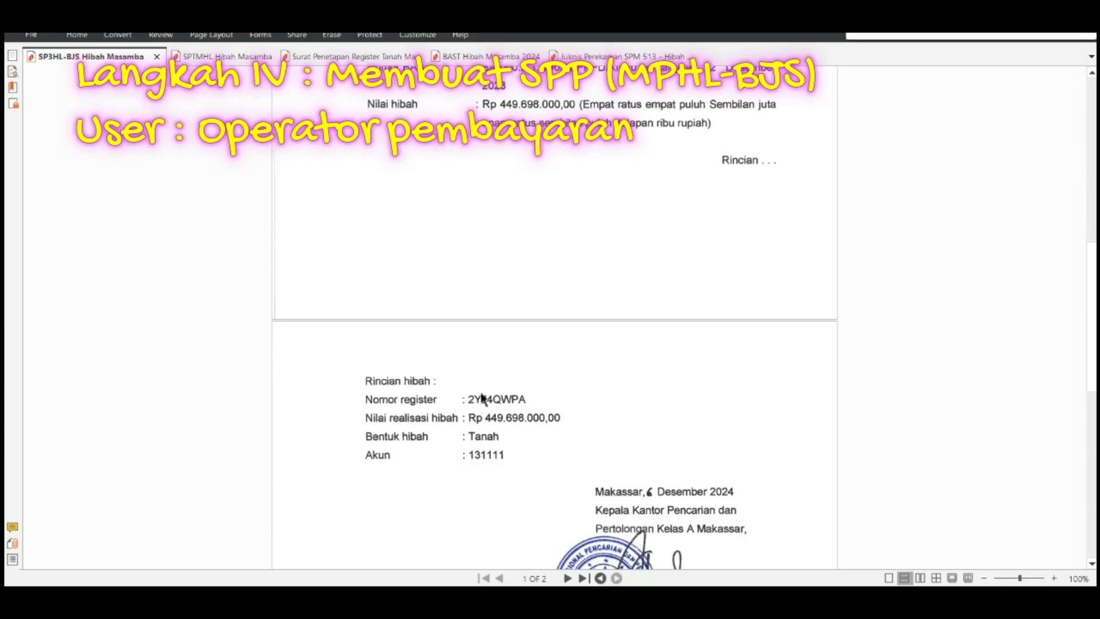
pyautogui.hotkey('alt', 'Tab')
pyautogui.click(312, 193)
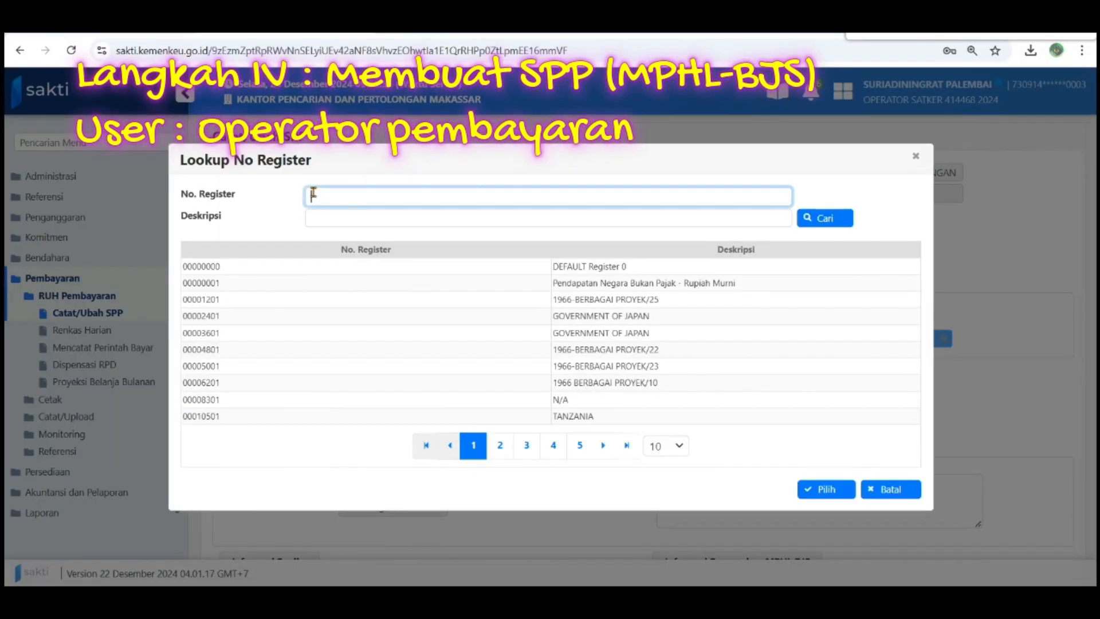
pyautogui.write('2YJ4QWPA')
pyautogui.click(826, 222)
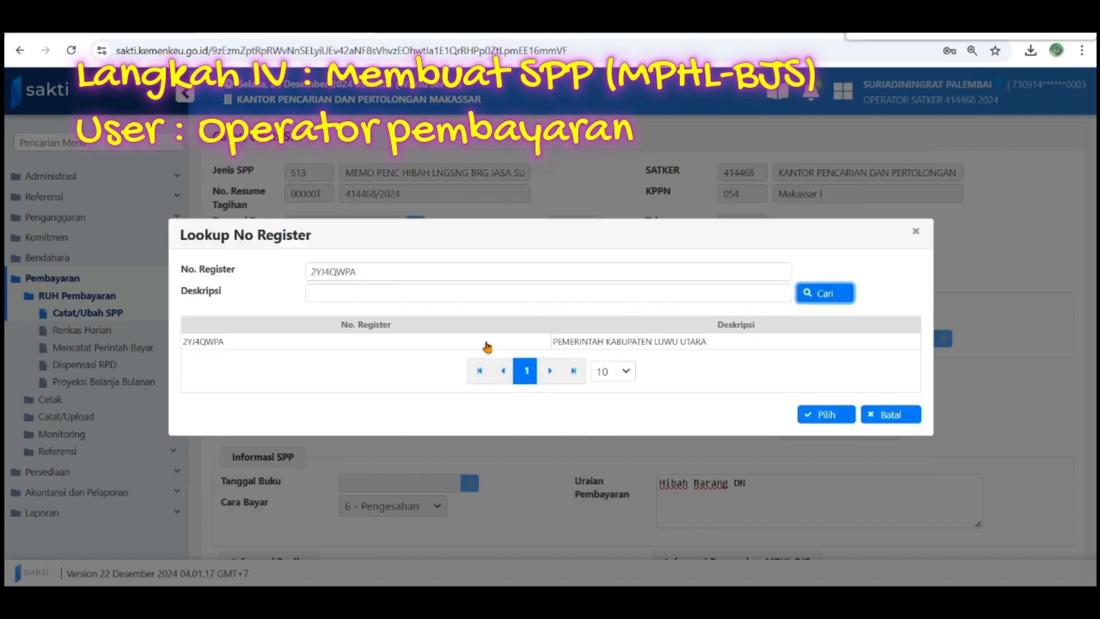
pyautogui.click(580, 342)
pyautogui.click(826, 415)
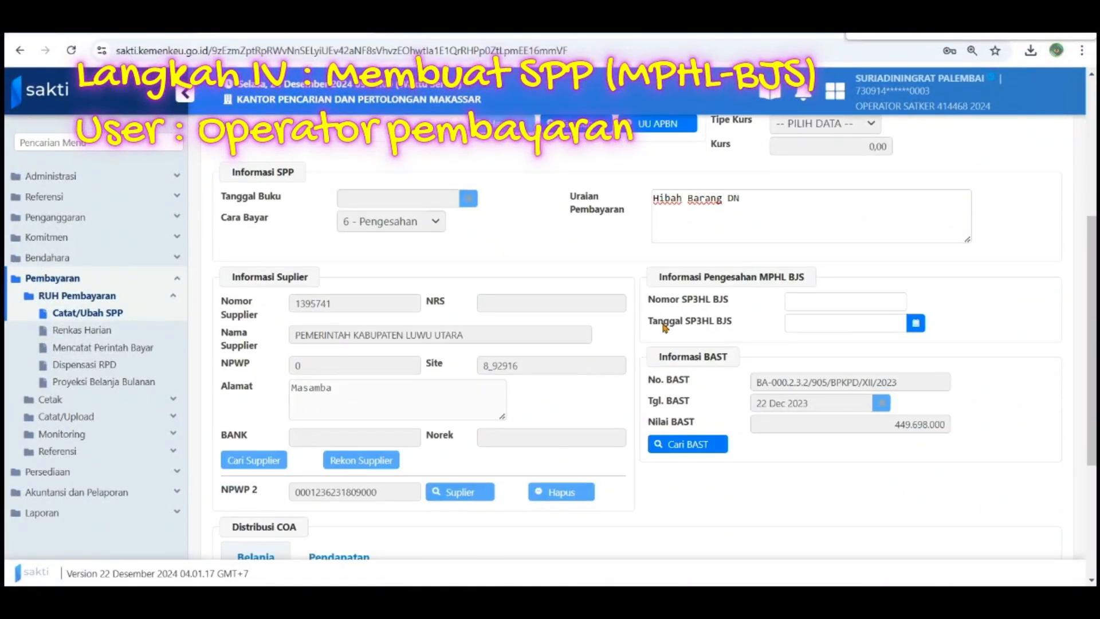
# Fill in Nomor SP3HL BJS B/1853/PL.01.05/XII/SAR MKS-2024 and Tanggal SP3HL BJS 06-12-2024, consulting the SP3HL-BJS letter in the PDF viewer
pyautogui.click(796, 303)
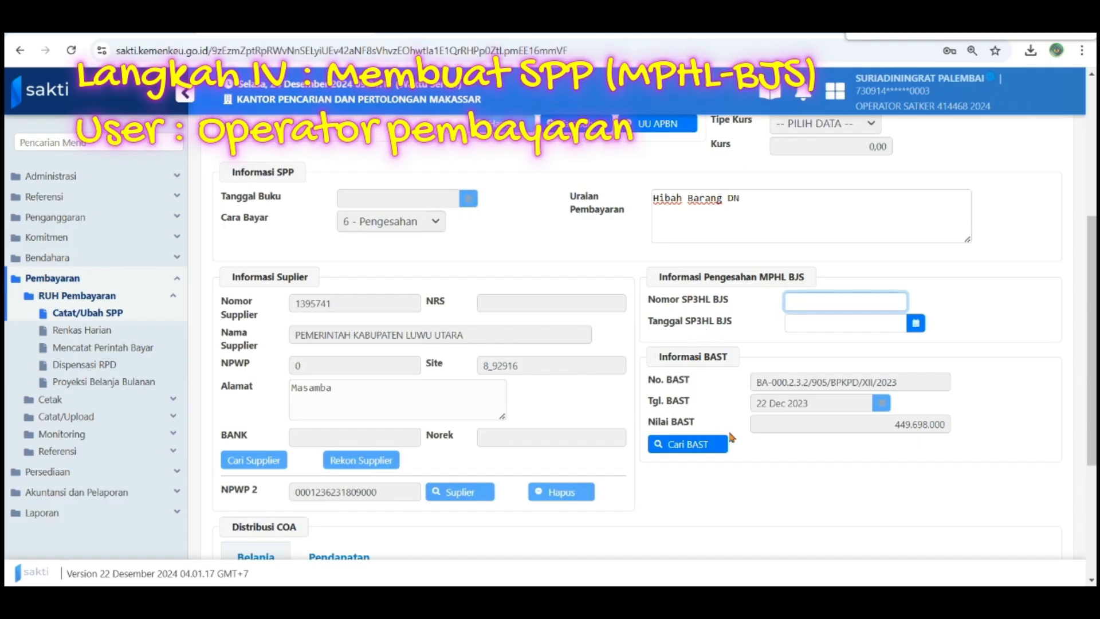
pyautogui.hotkey('alt', 'Tab')
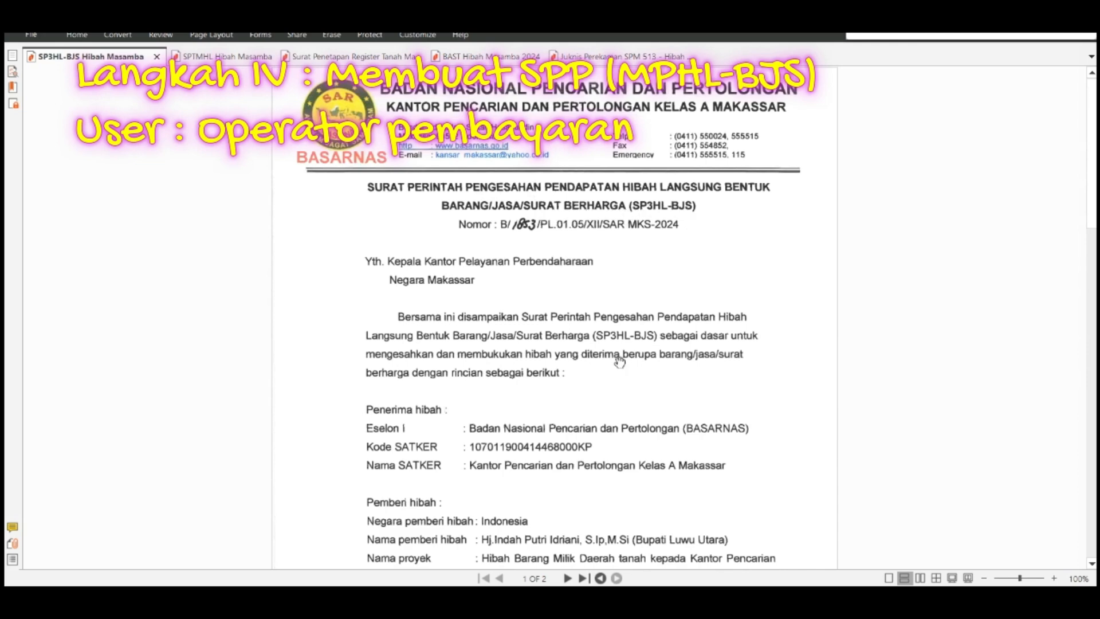
pyautogui.scroll(-3, 621, 427)
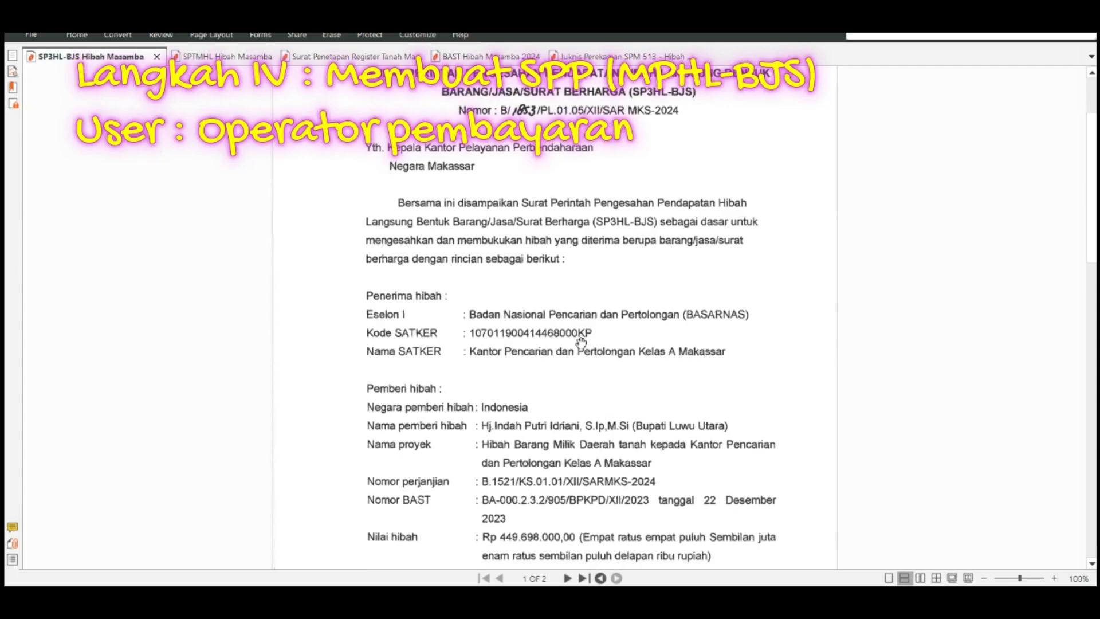
pyautogui.scroll(3, 571, 314)
pyautogui.hotkey('alt', 'Tab')
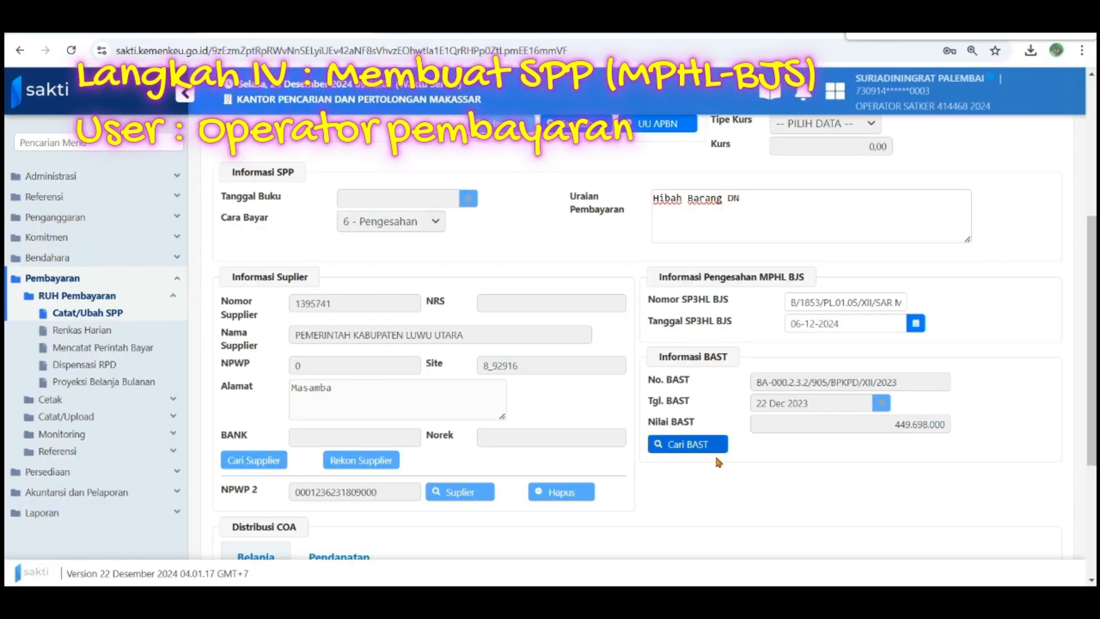
# Check the Belanja and Pendapatan accounts in the SPP's Distribusi COA, and save the SPP
pyautogui.scroll(-4, 325, 483)
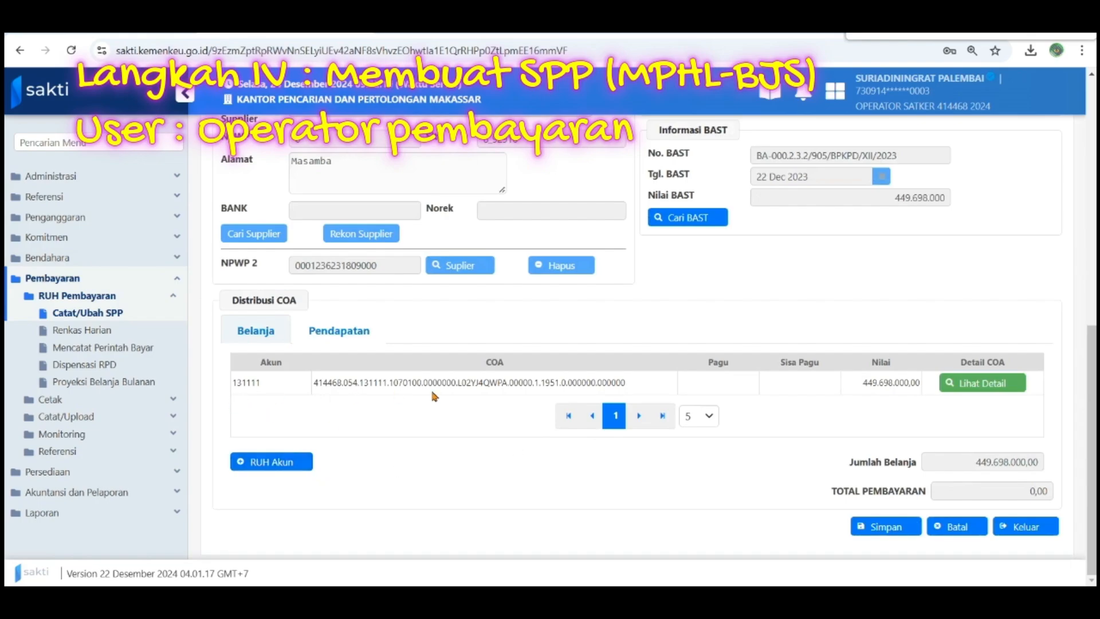
pyautogui.click(347, 330)
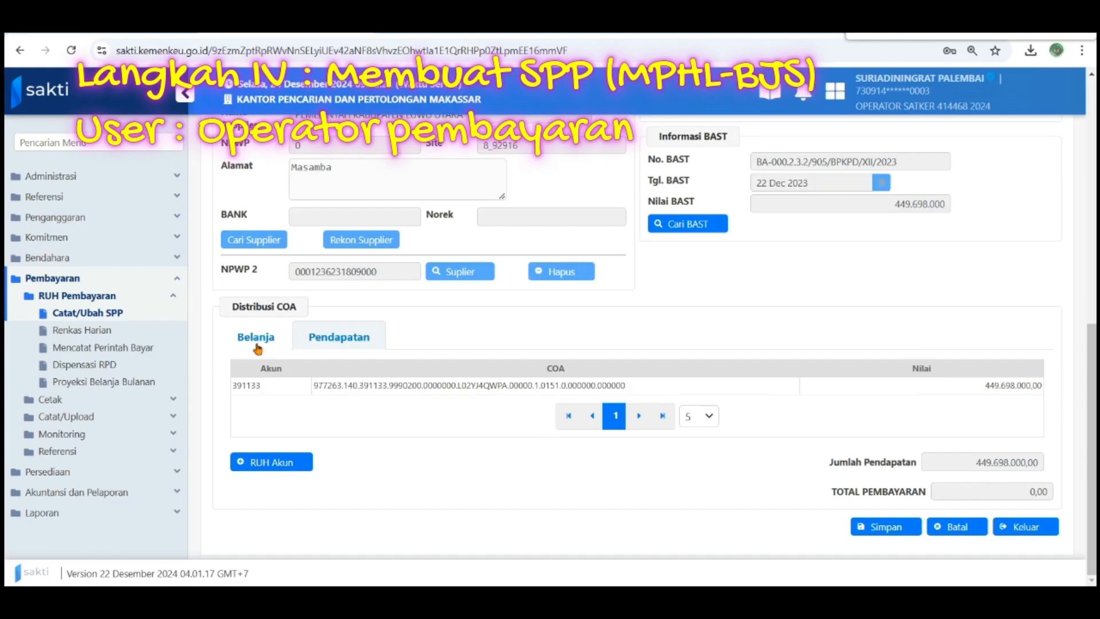
pyautogui.click(257, 343)
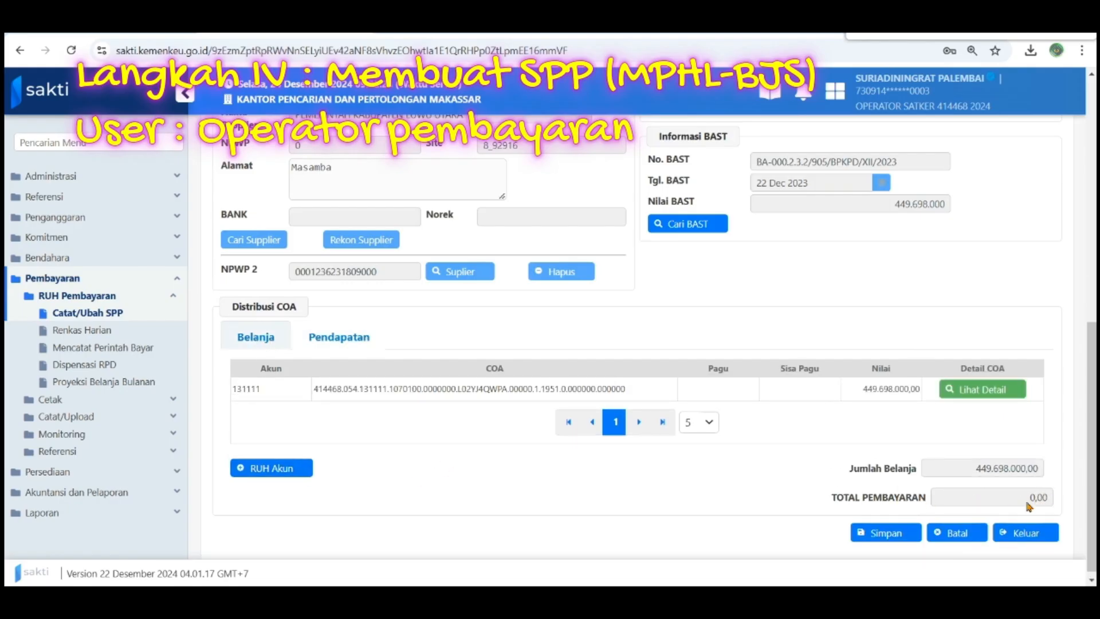
pyautogui.click(881, 533)
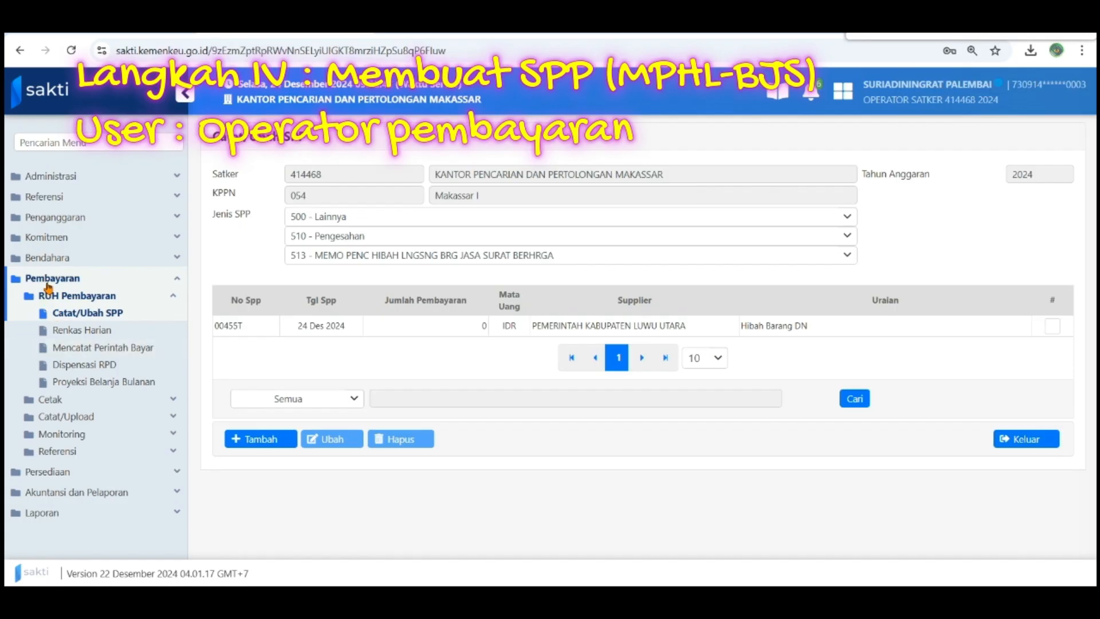
# Download the printed SPM for resume tagihan 00455T, with place Makassar and date 24 Dec 2024
pyautogui.click(48, 281)
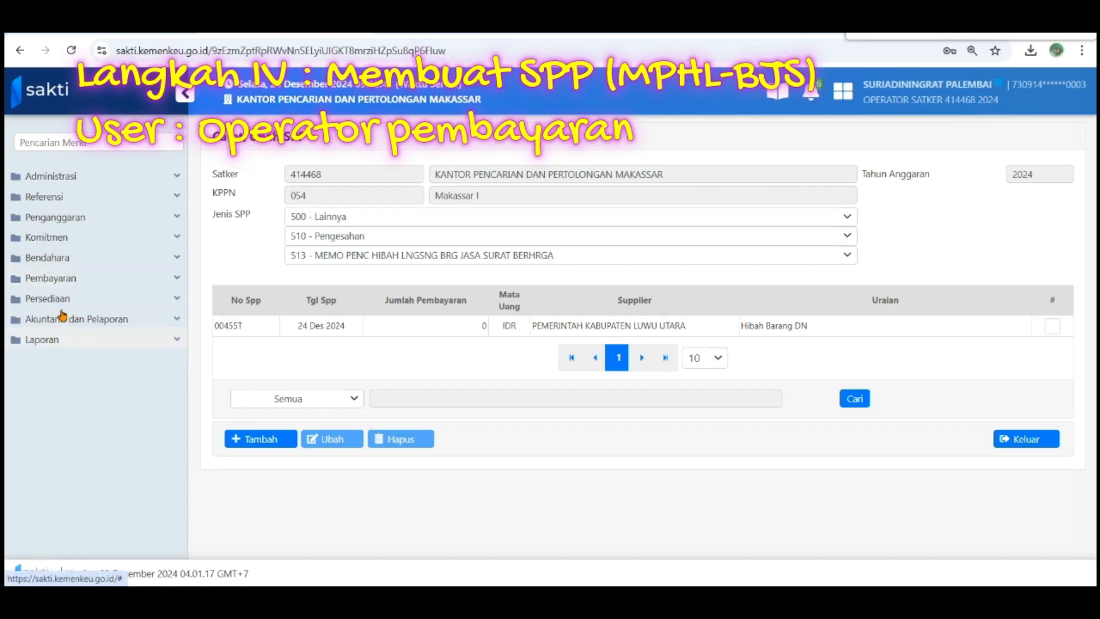
pyautogui.click(69, 280)
pyautogui.click(76, 315)
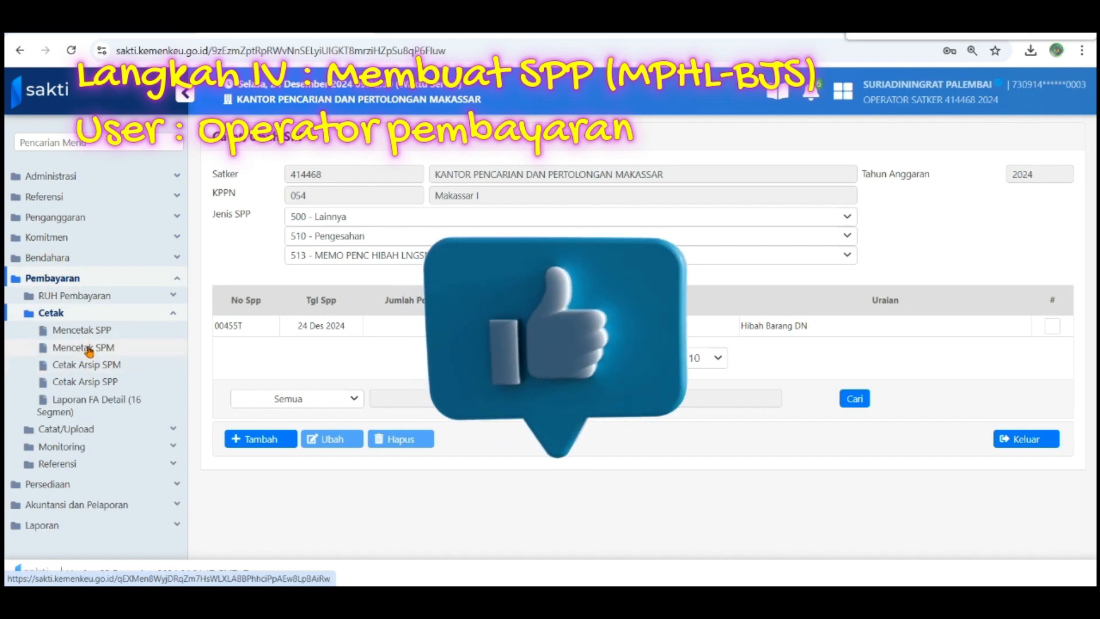
pyautogui.click(85, 351)
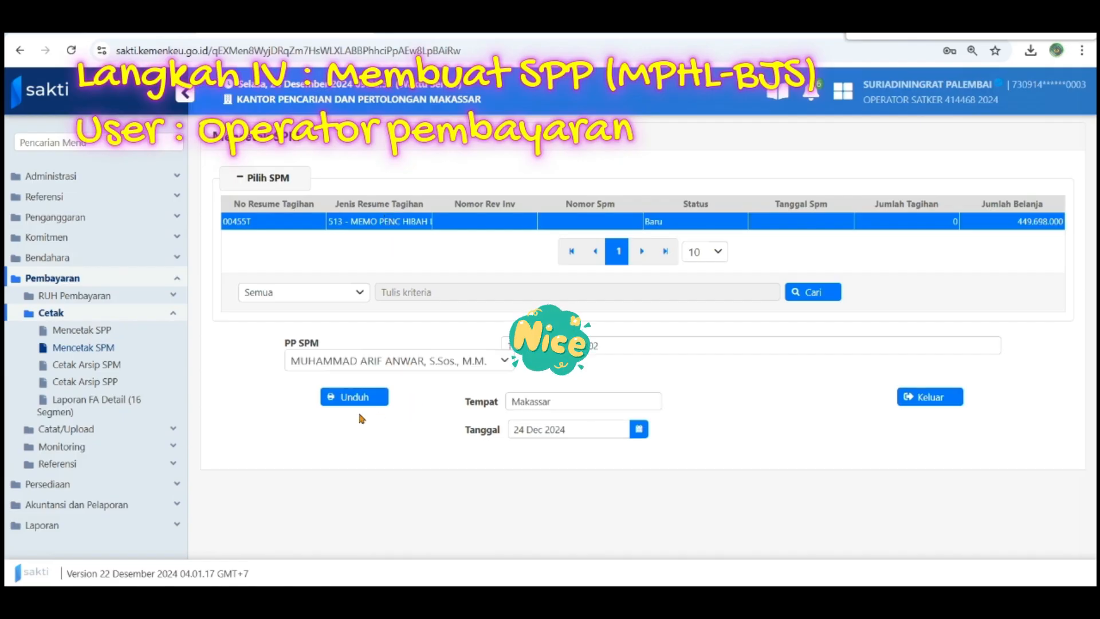
pyautogui.click(351, 396)
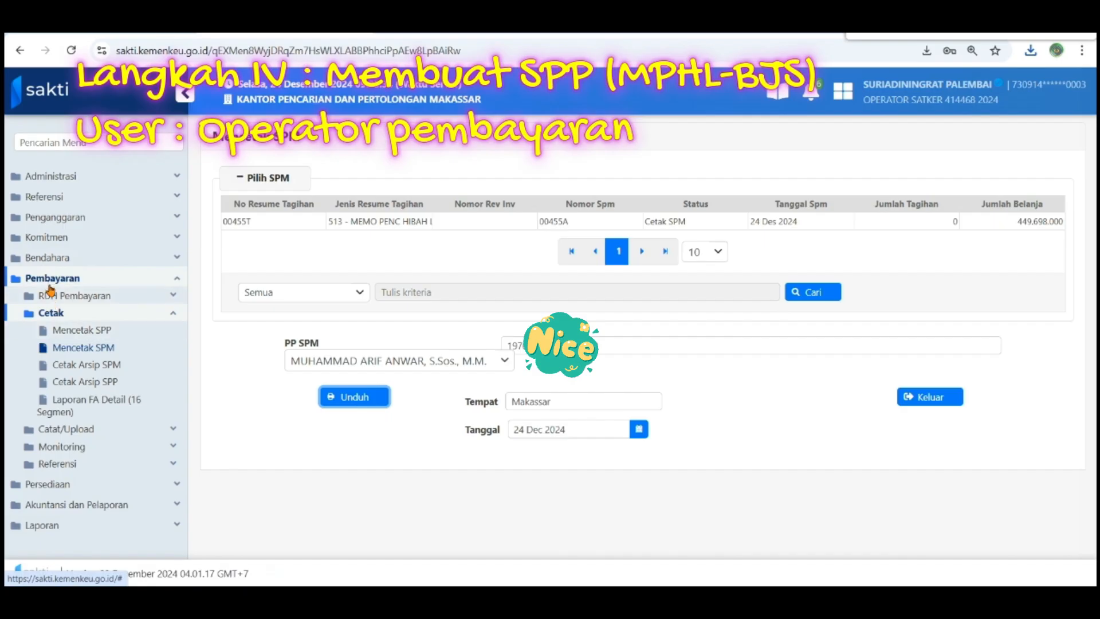
# Upload "Surat Penetapan Register Tanah Masamba 2024.pdf" as the Surat Penetapan Nomor Register Hibah supporting document for SPP 00455T, consulting the open PDF documents
pyautogui.click(74, 430)
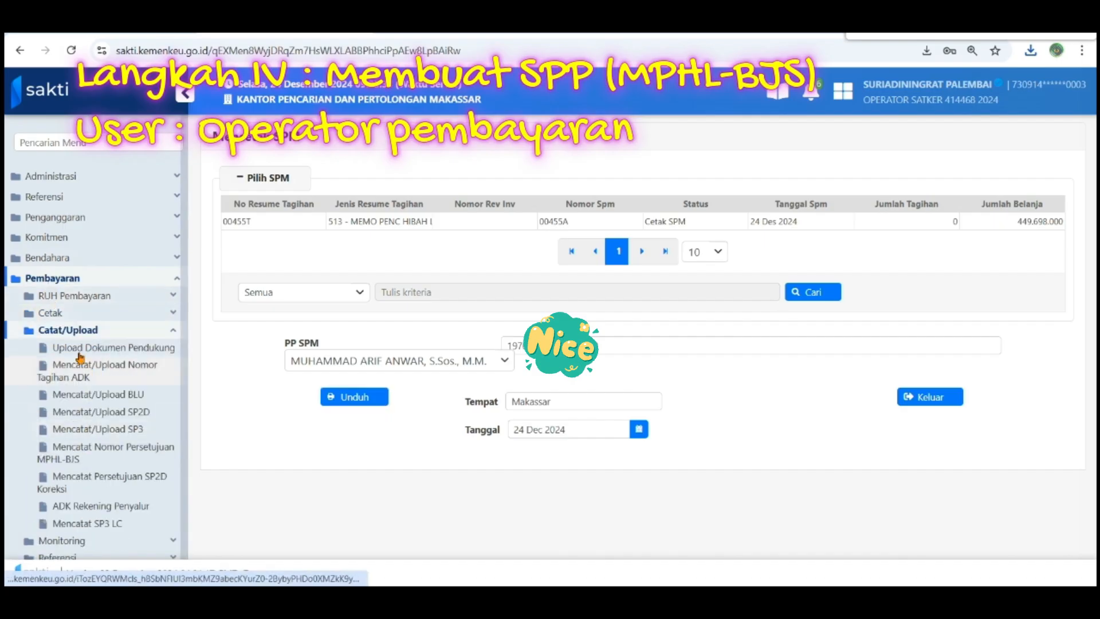
pyautogui.click(146, 347)
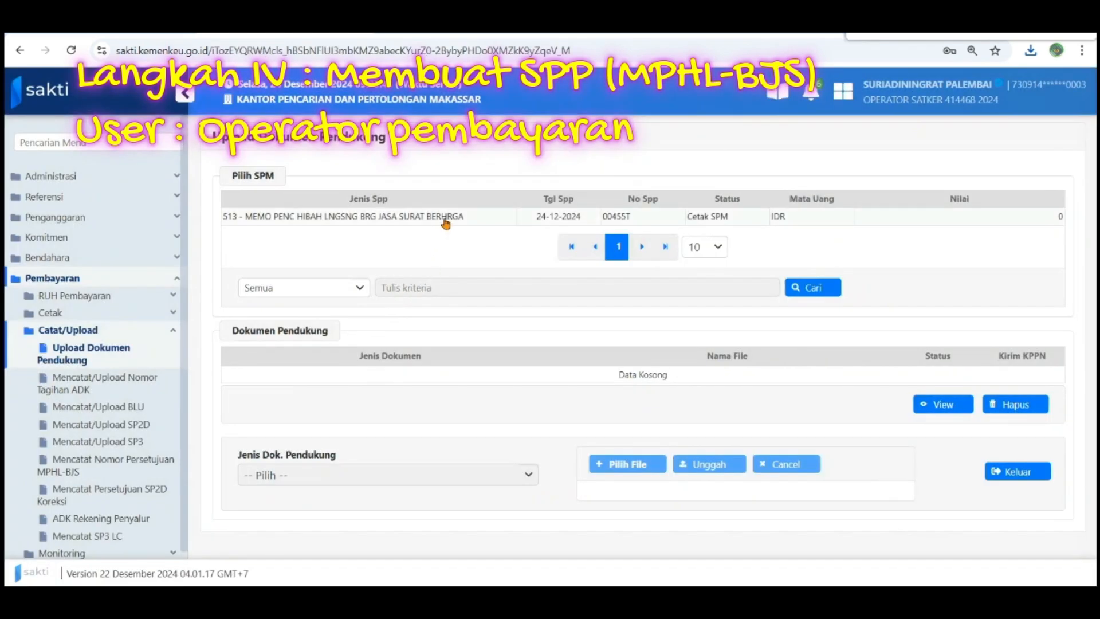
pyautogui.click(445, 218)
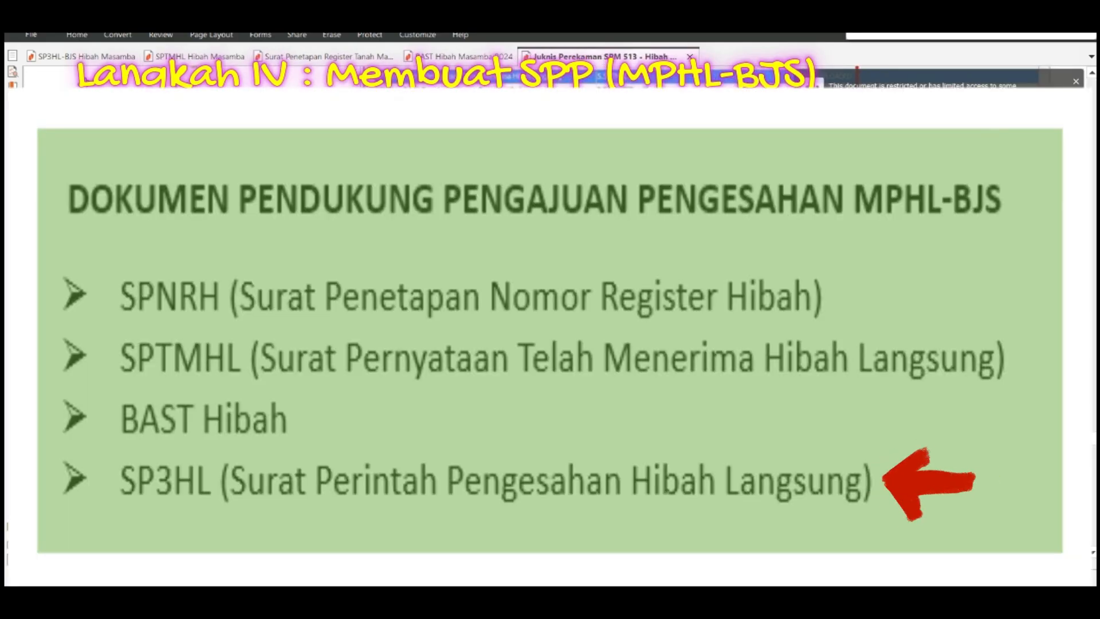
pyautogui.click(72, 60)
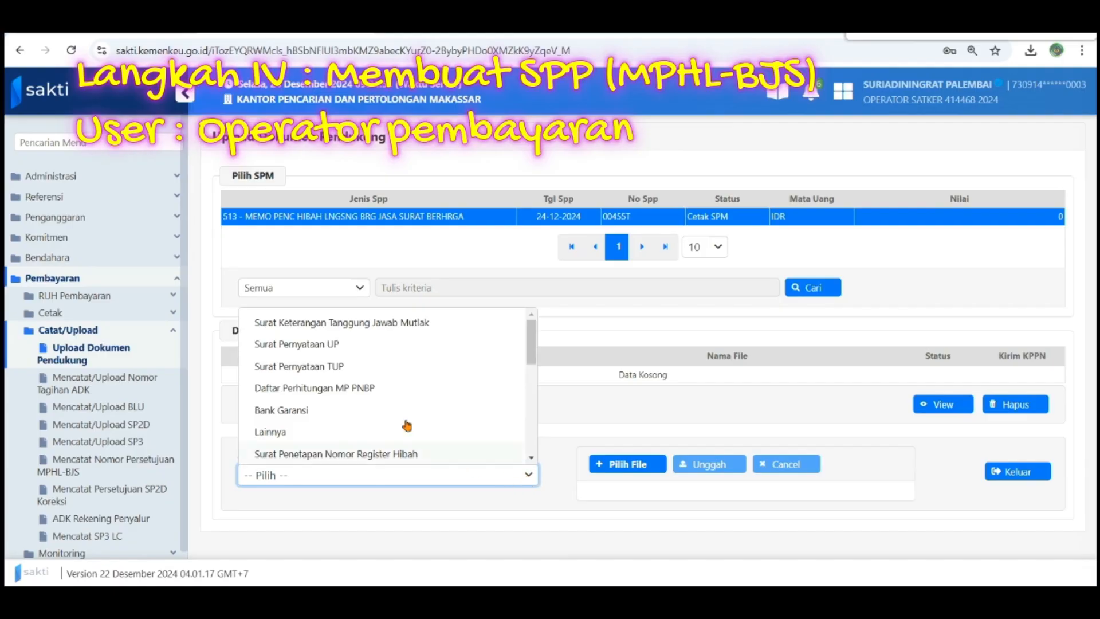
pyautogui.scroll(-2, 419, 404)
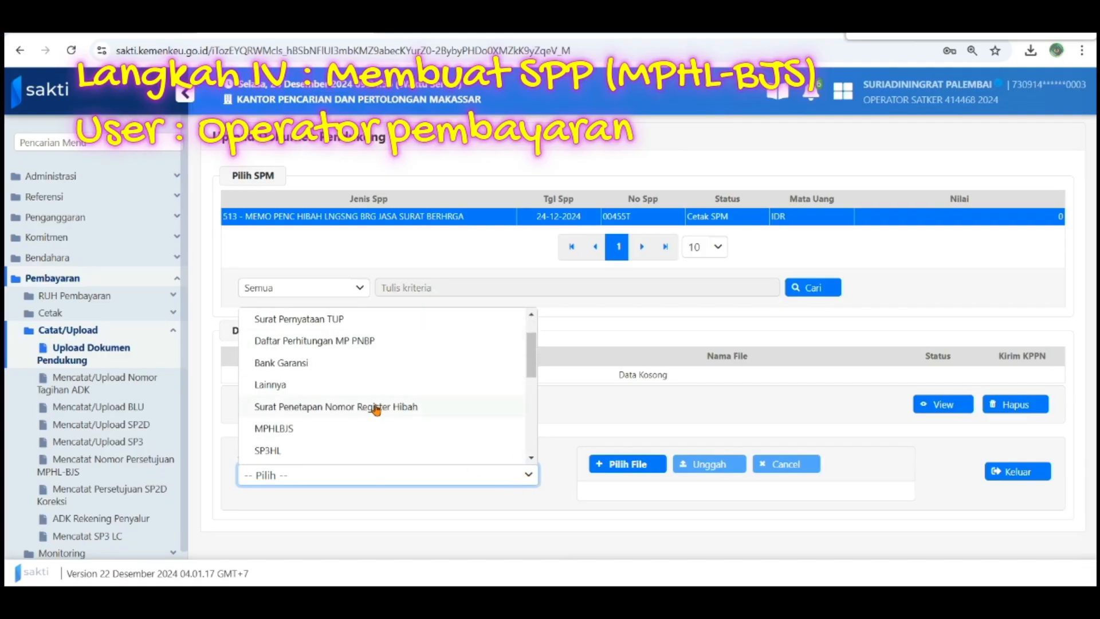
pyautogui.click(376, 407)
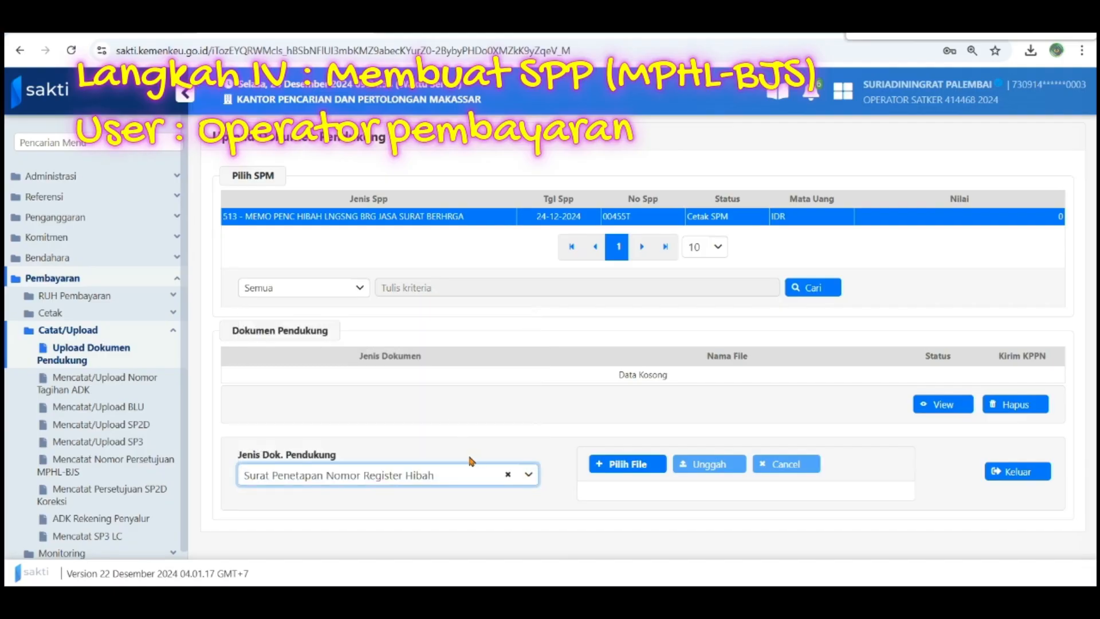
pyautogui.click(636, 467)
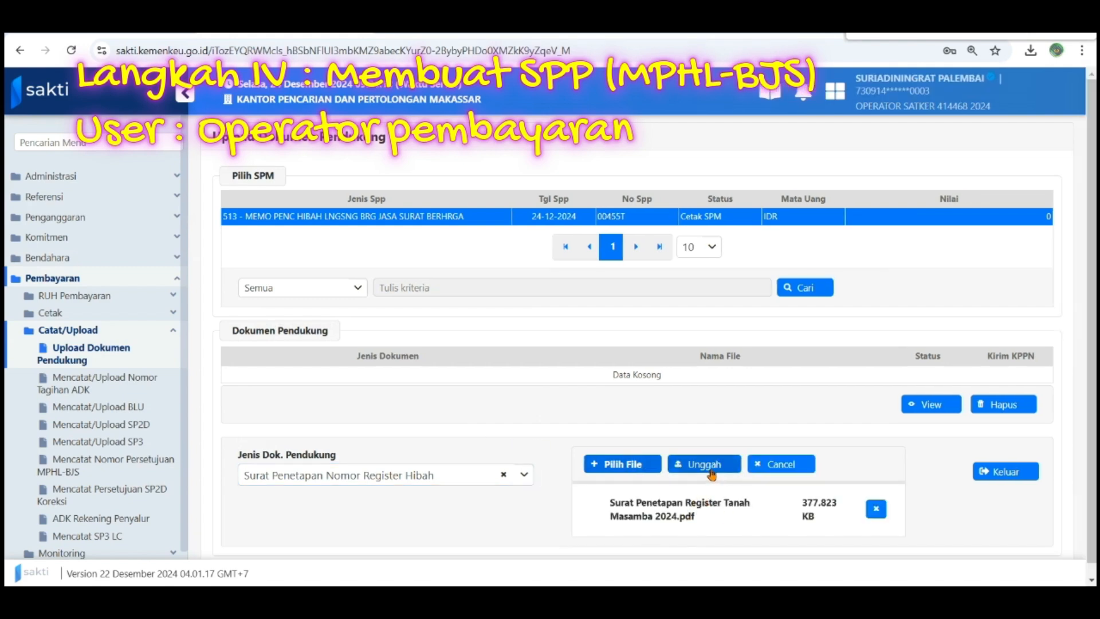
pyautogui.click(709, 465)
# Upload "SPTMHL Hibah Masamba.pdf" as supporting document type Surat Pernyataan Telah Menerima Hibah Langsung
pyautogui.click(528, 481)
pyautogui.scroll(-2, 396, 441)
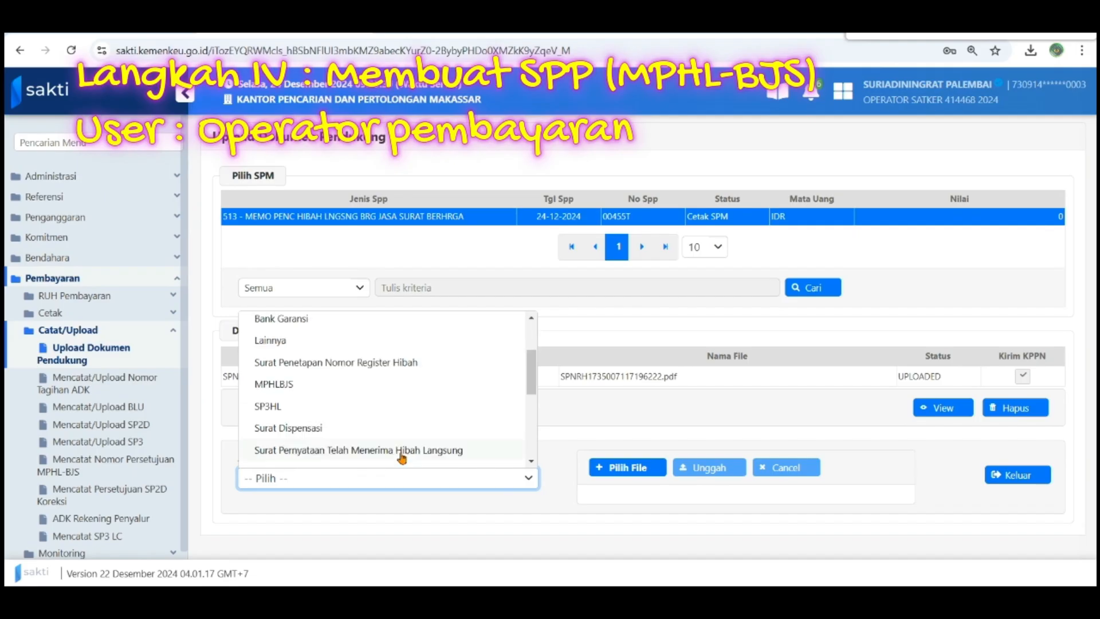
pyautogui.click(401, 451)
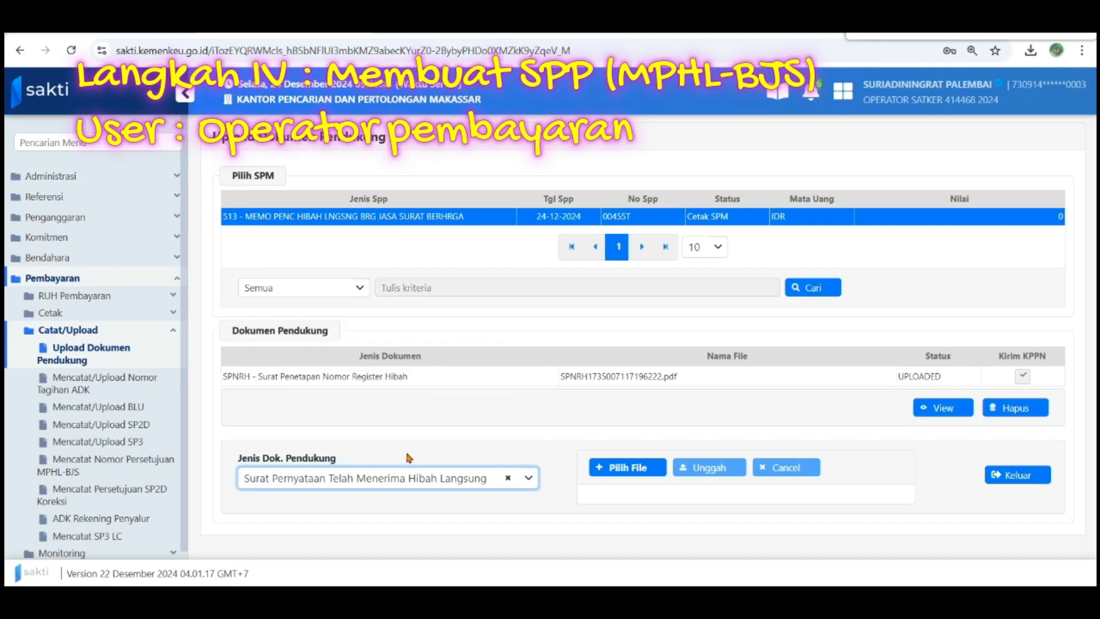
pyautogui.click(614, 473)
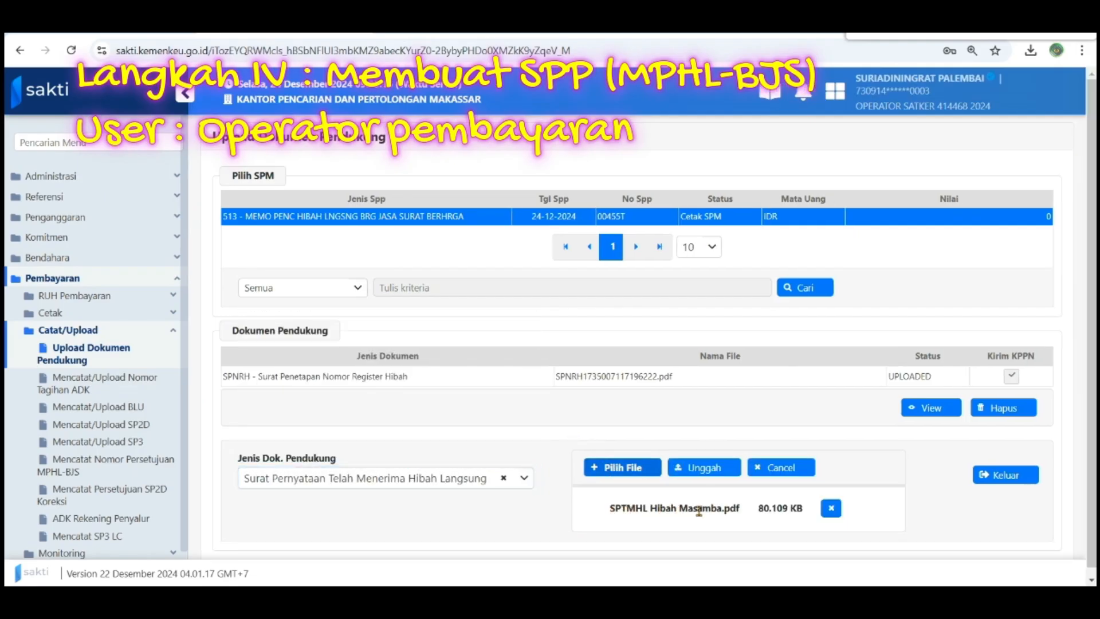
pyautogui.click(704, 468)
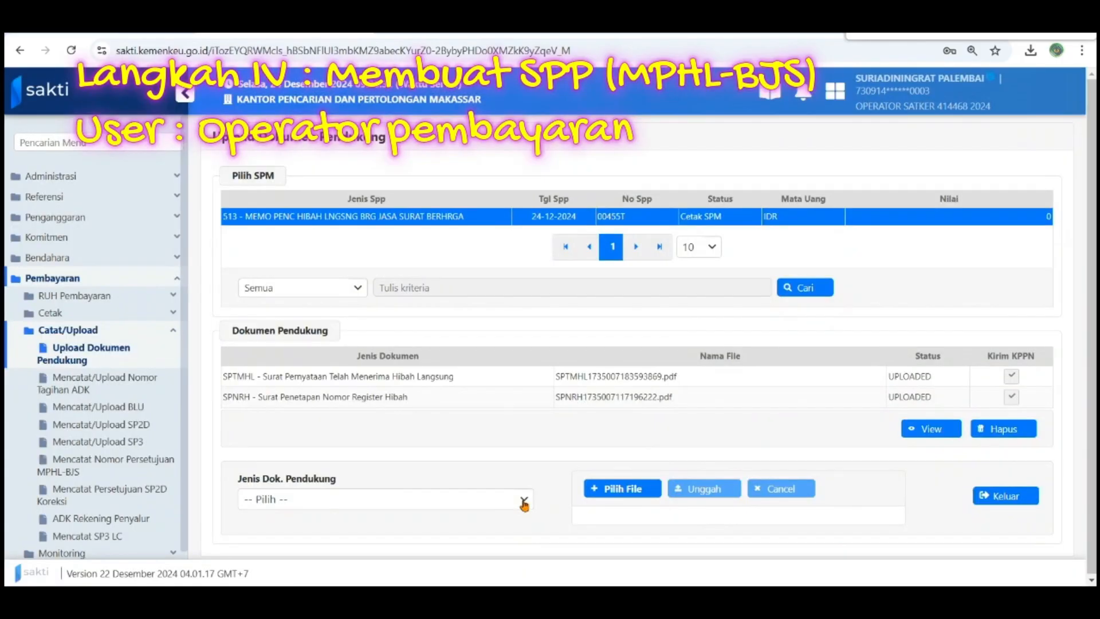
# Upload "BAST Hibah Masamba 2024.pdf" as supporting document type Bast Hibah
pyautogui.click(523, 499)
pyautogui.scroll(-1, 395, 432)
pyautogui.click(395, 437)
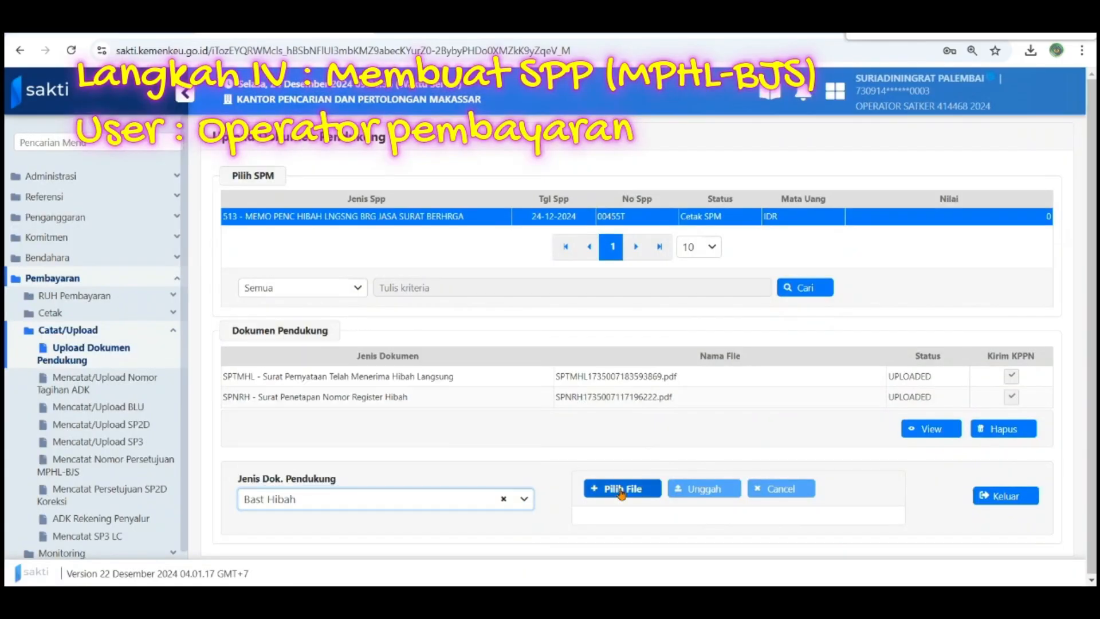
pyautogui.click(622, 490)
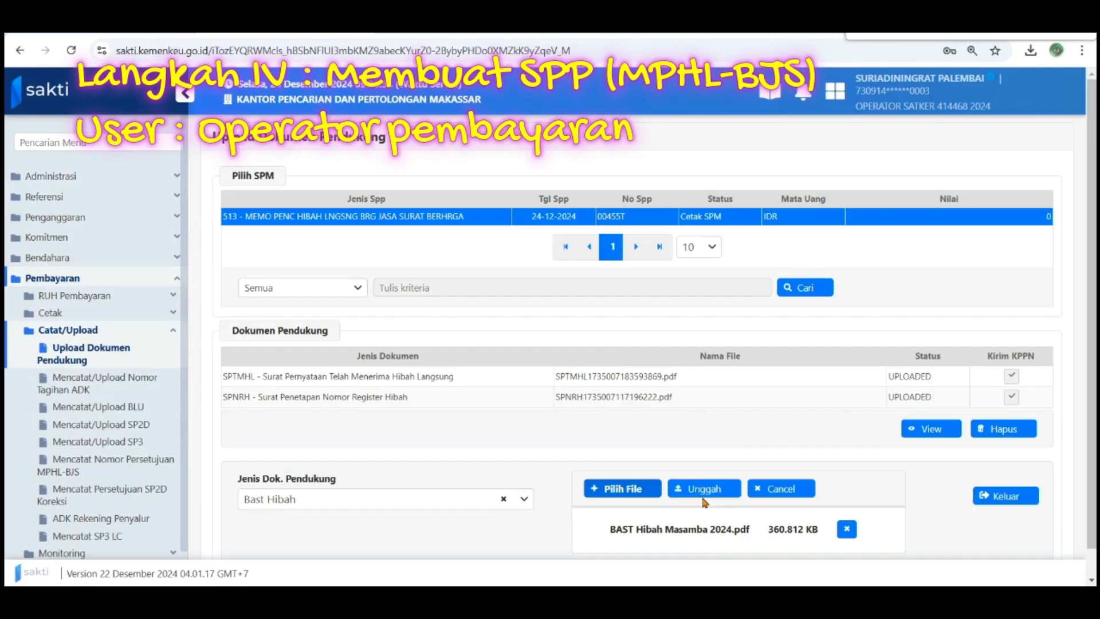
pyautogui.click(704, 500)
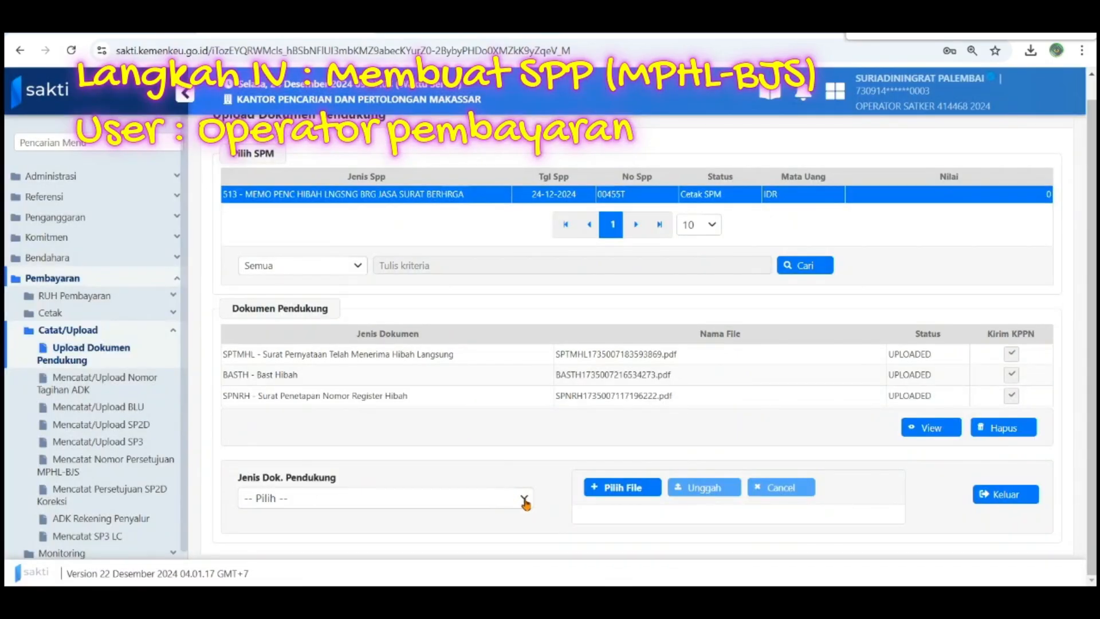
# Upload "SP3HL-BJS Hibah Masamba.pdf" as supporting document type SP3HL, and close the upload form
pyautogui.click(524, 500)
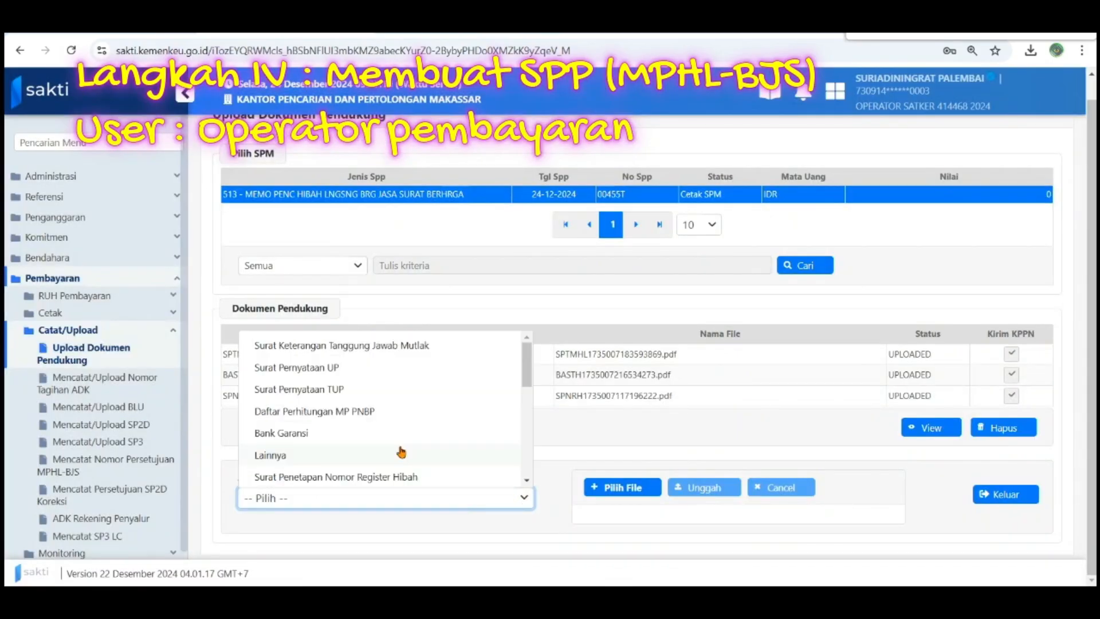
pyautogui.click(594, 488)
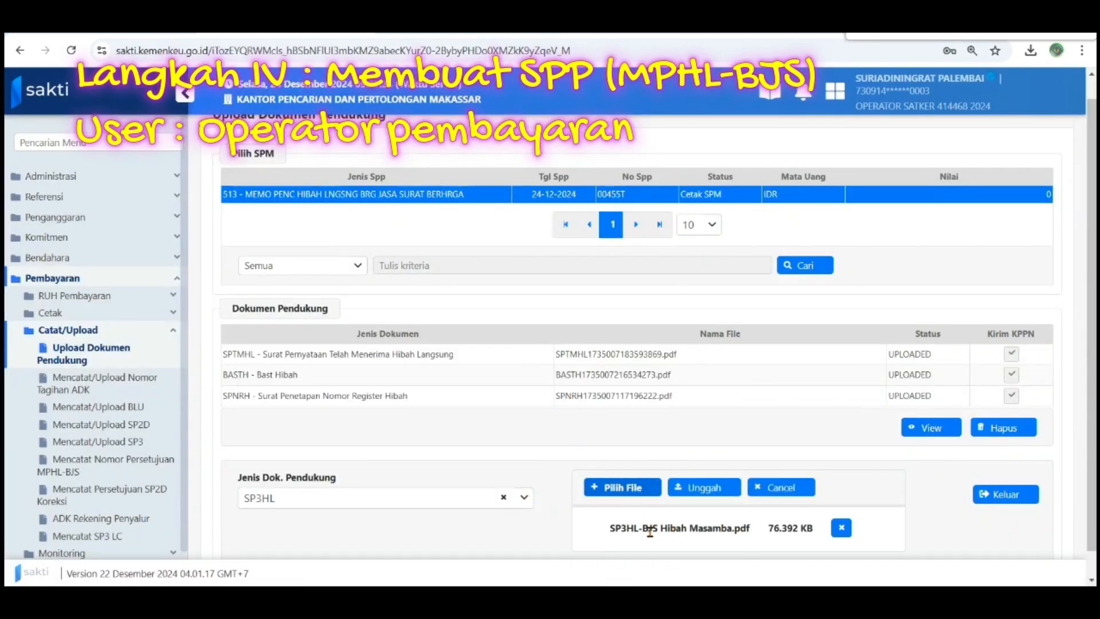
pyautogui.click(708, 488)
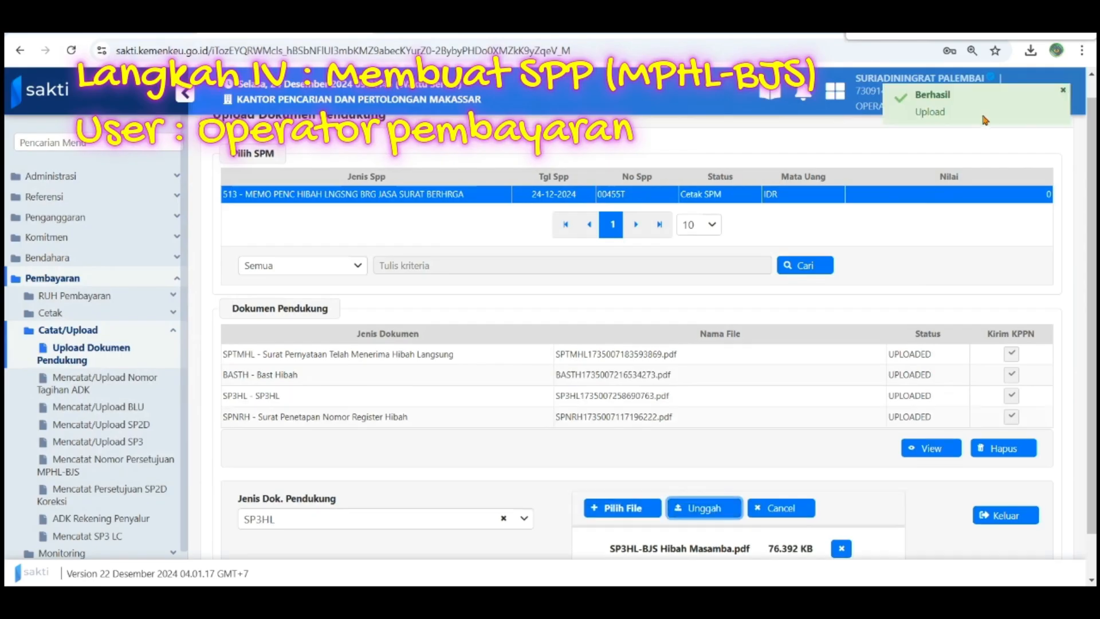
pyautogui.click(1004, 515)
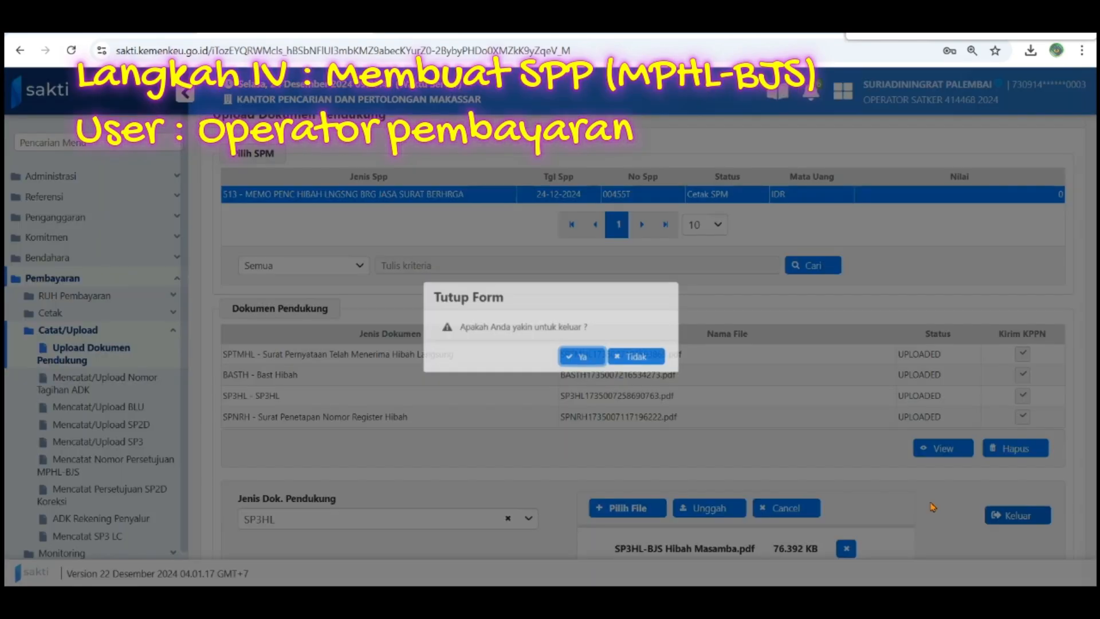
pyautogui.click(592, 367)
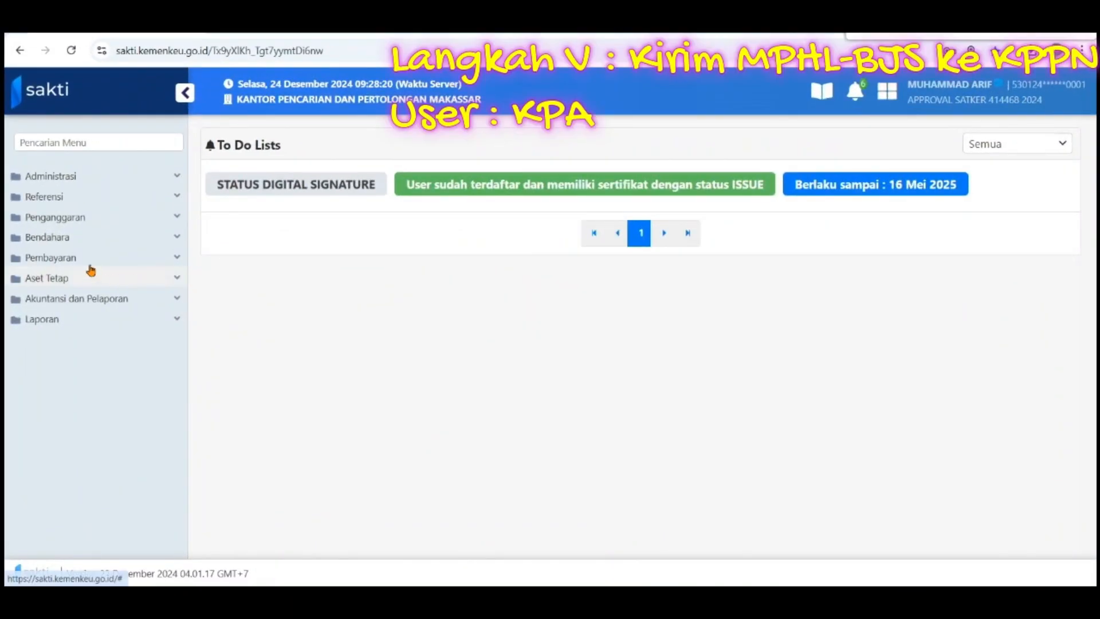
# In the KPA's SPM validation, select resume tagihan 00455T and start its approval process
pyautogui.click(73, 258)
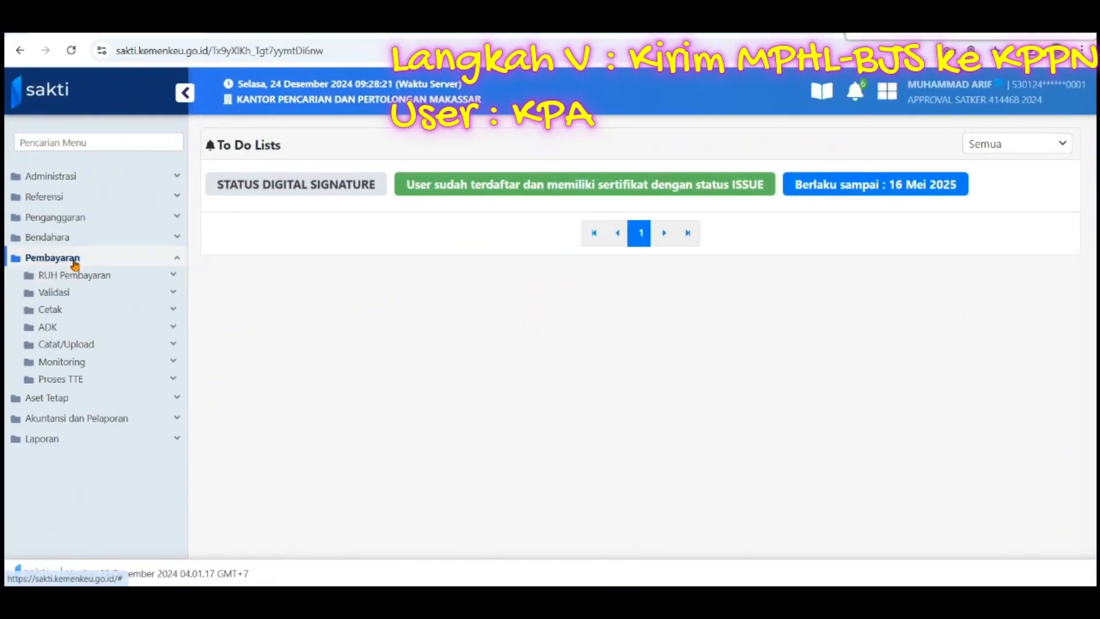
pyautogui.click(68, 295)
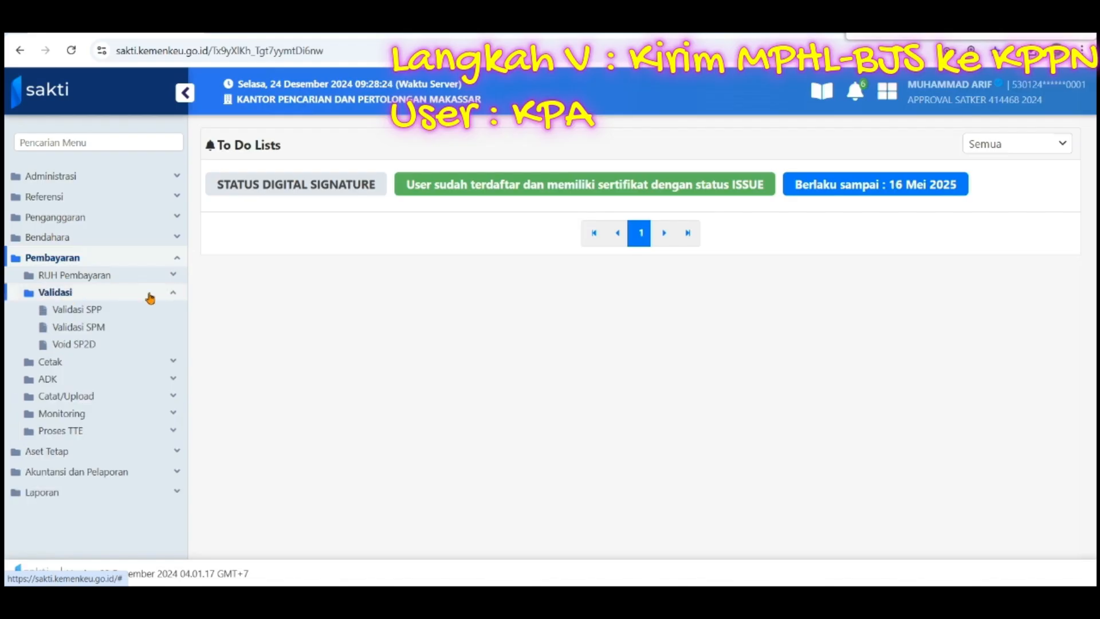
pyautogui.click(84, 328)
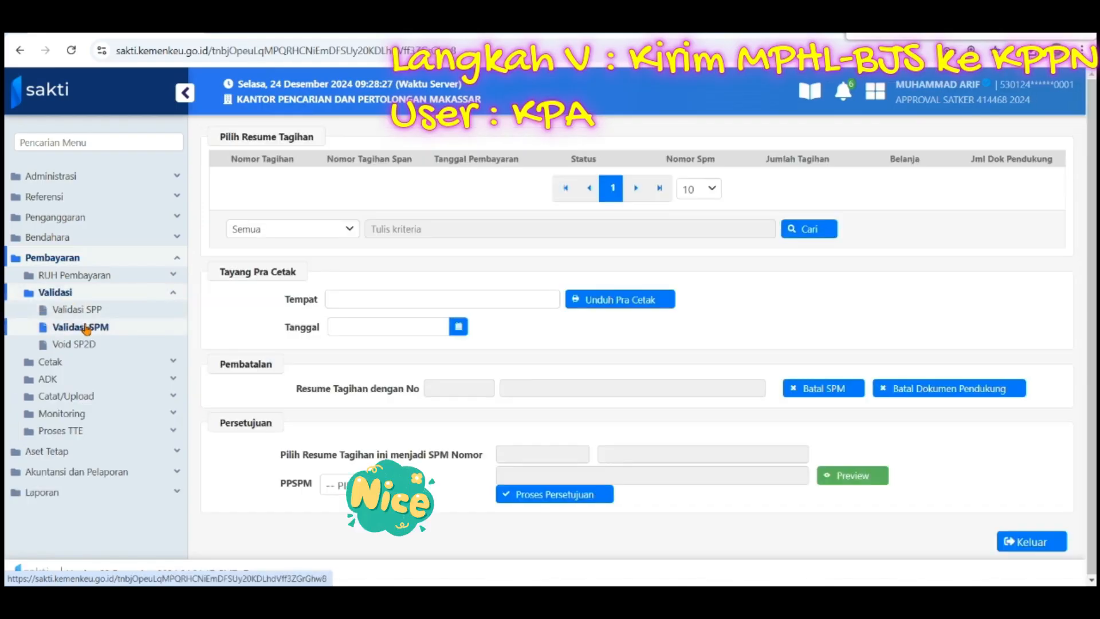
pyautogui.click(1034, 184)
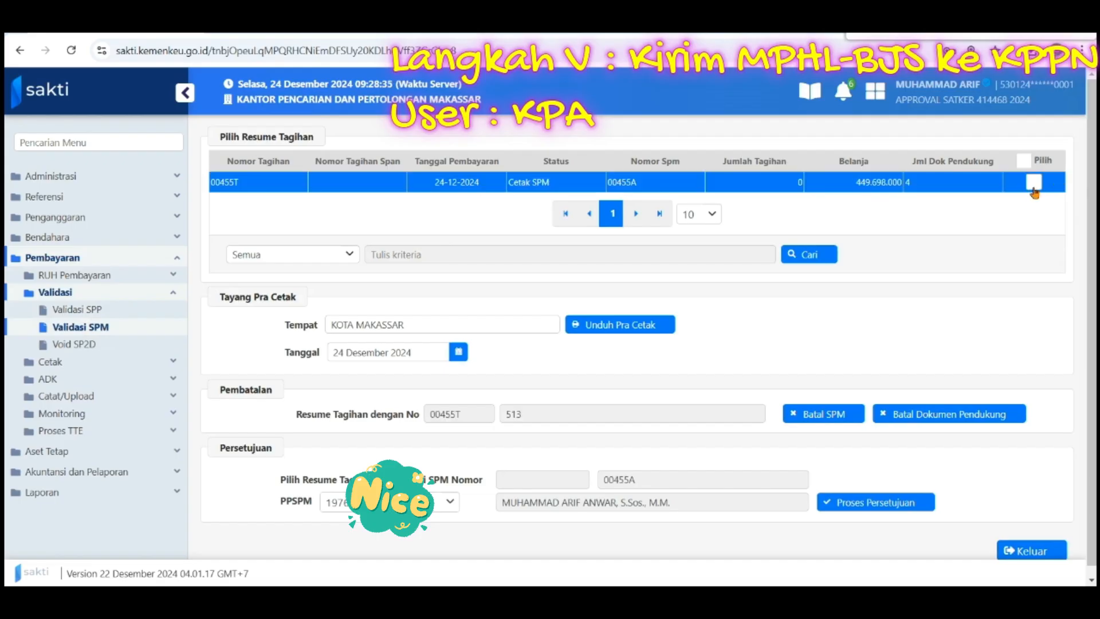
pyautogui.click(1033, 183)
pyautogui.click(876, 503)
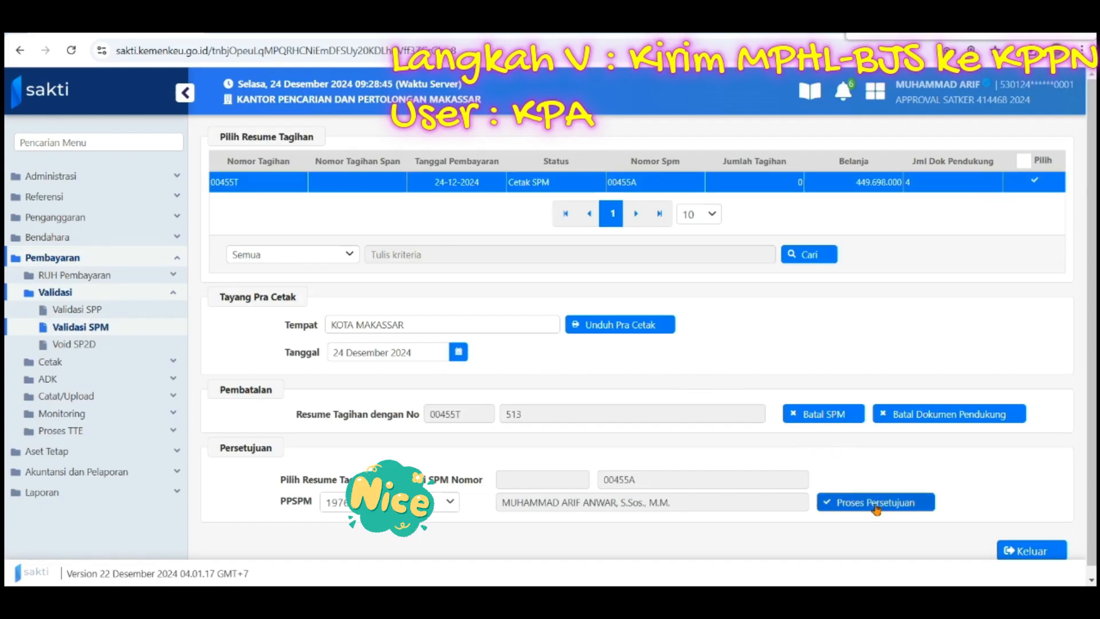
pyautogui.click(876, 507)
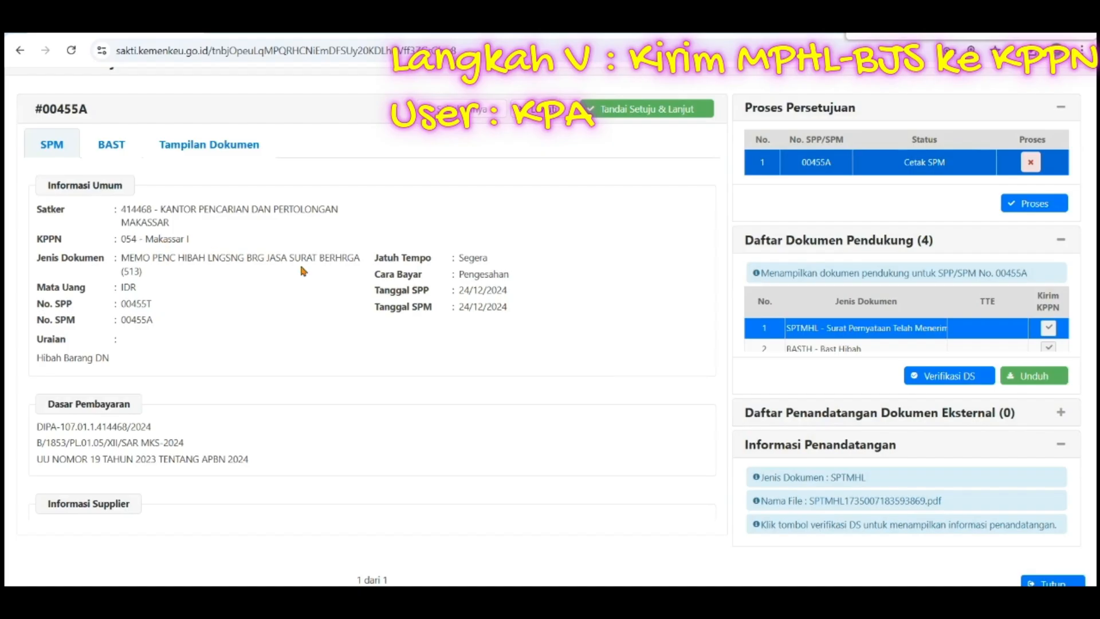
# Mark SPM 00455A as approved in the approval preview and confirm processing it
pyautogui.click(637, 115)
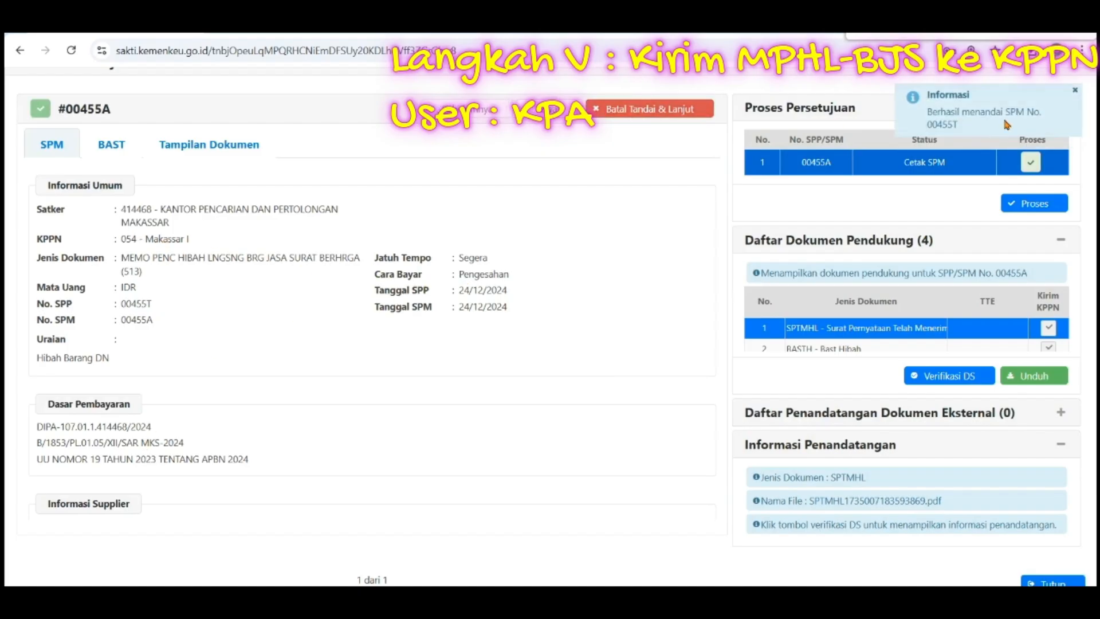
pyautogui.click(1025, 211)
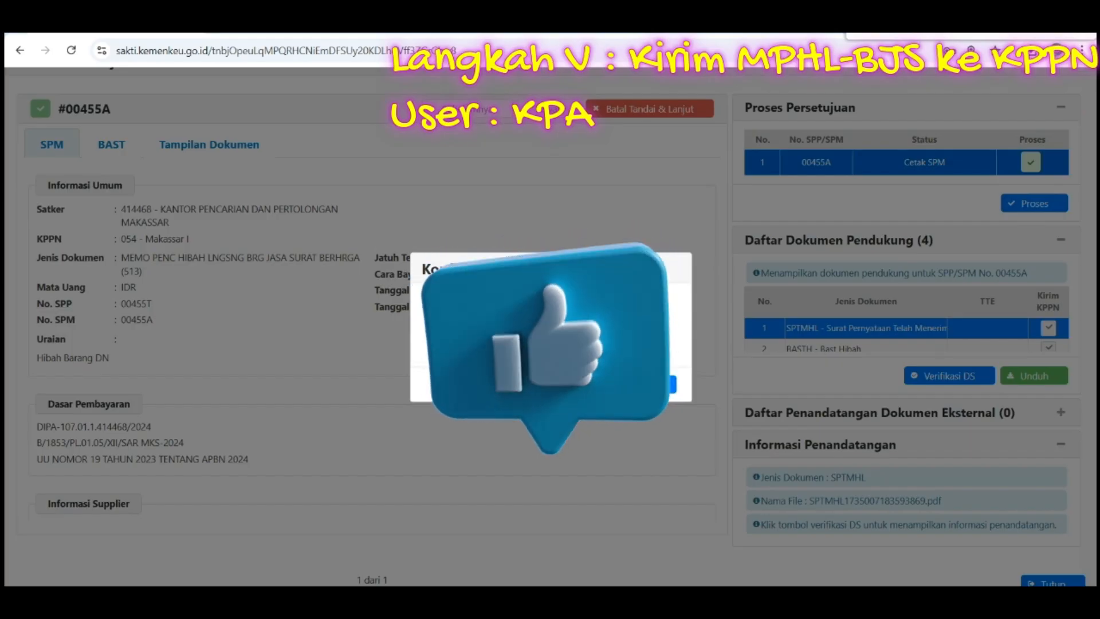
pyautogui.click(582, 385)
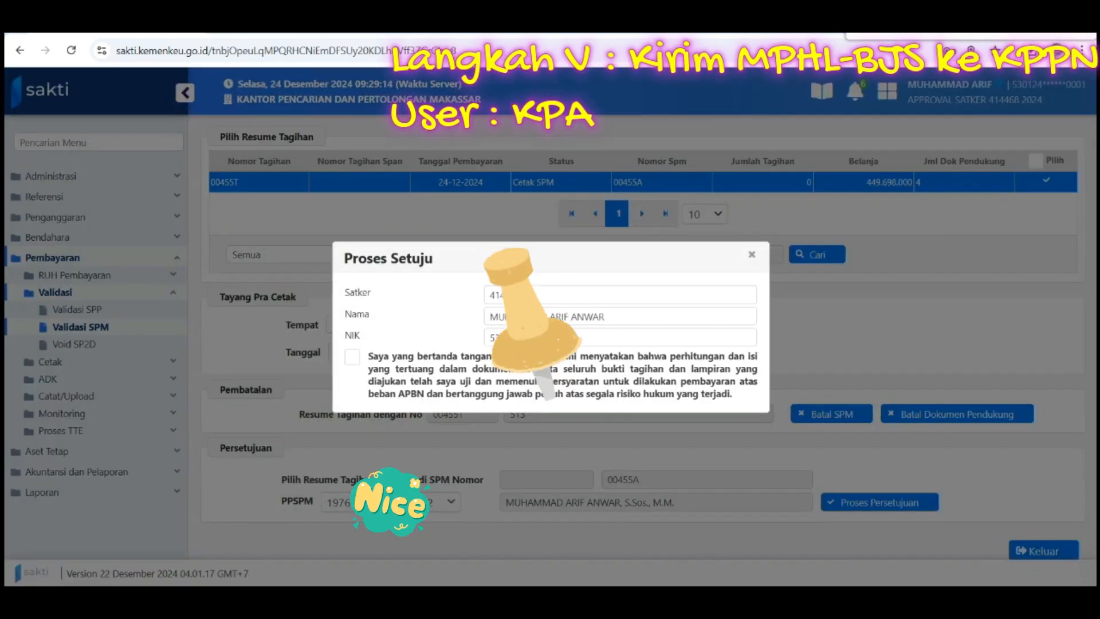
# Accept the responsibility statement, enter the digital signature passphrase, and process the SPM approval
pyautogui.click(353, 359)
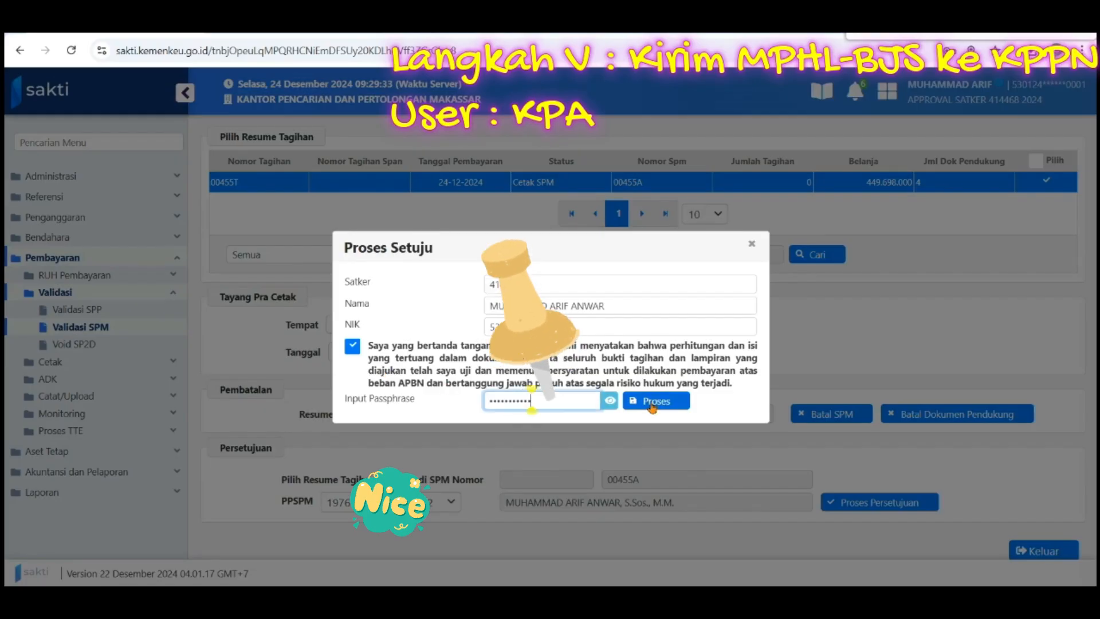
pyautogui.click(651, 403)
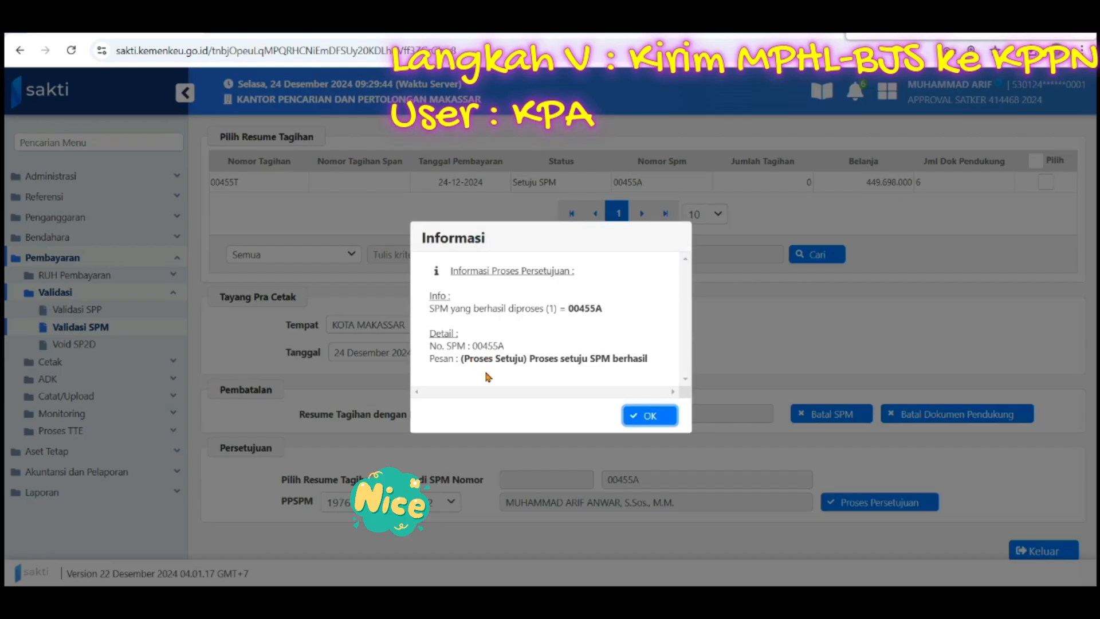
pyautogui.click(647, 416)
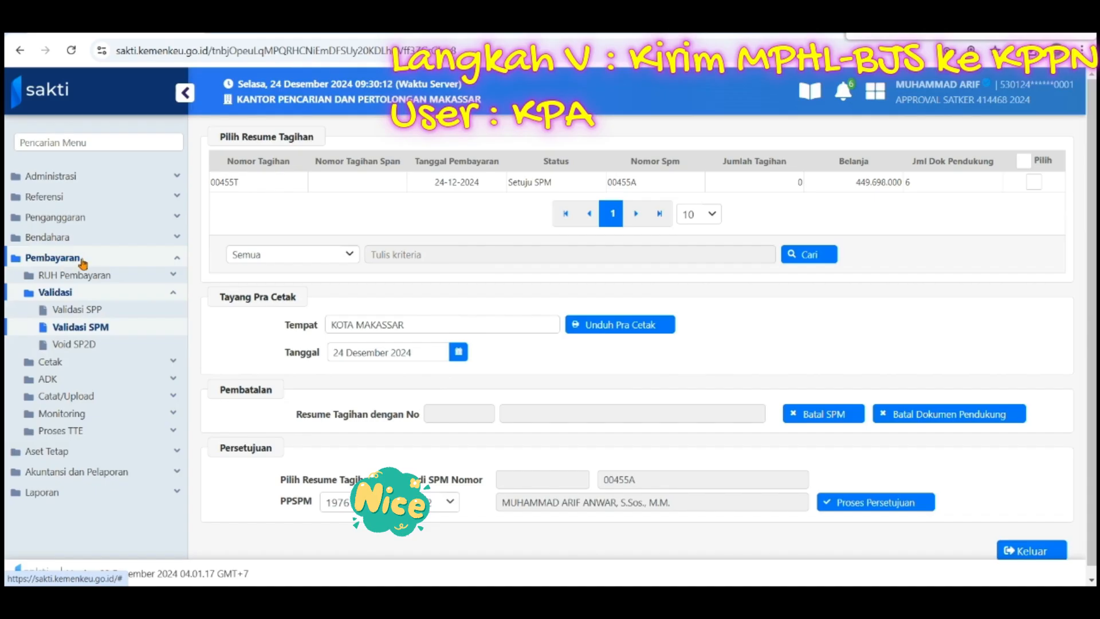
# Select SPM 00455A for sending the MPHL-BJS to KPPN and start its ADK Hibah processing
pyautogui.click(56, 381)
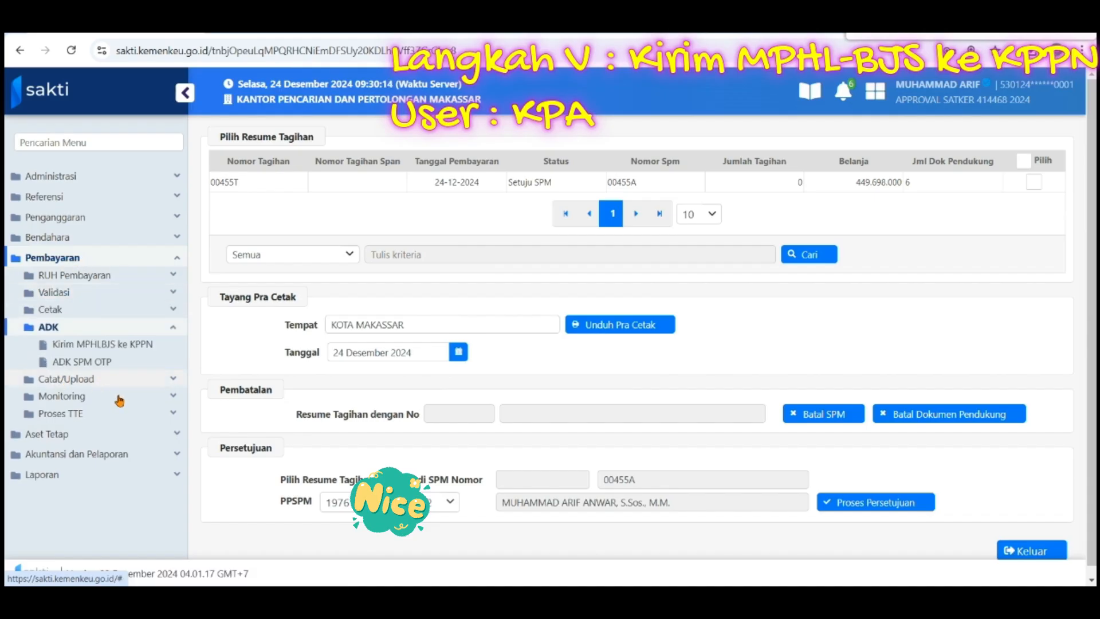
pyautogui.click(133, 346)
pyautogui.click(973, 191)
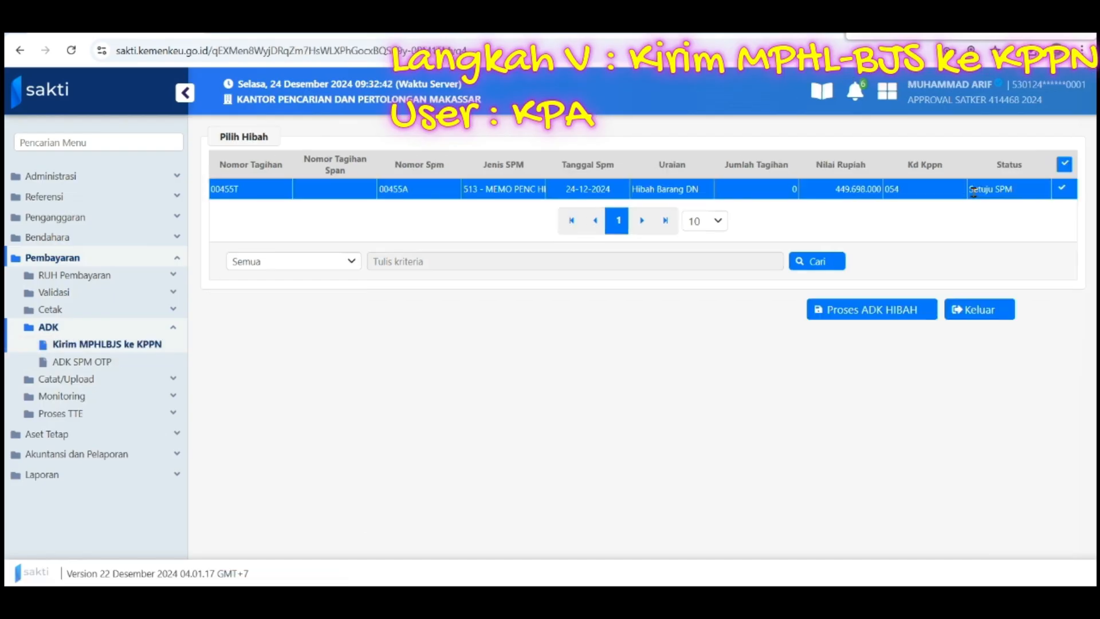
pyautogui.click(846, 315)
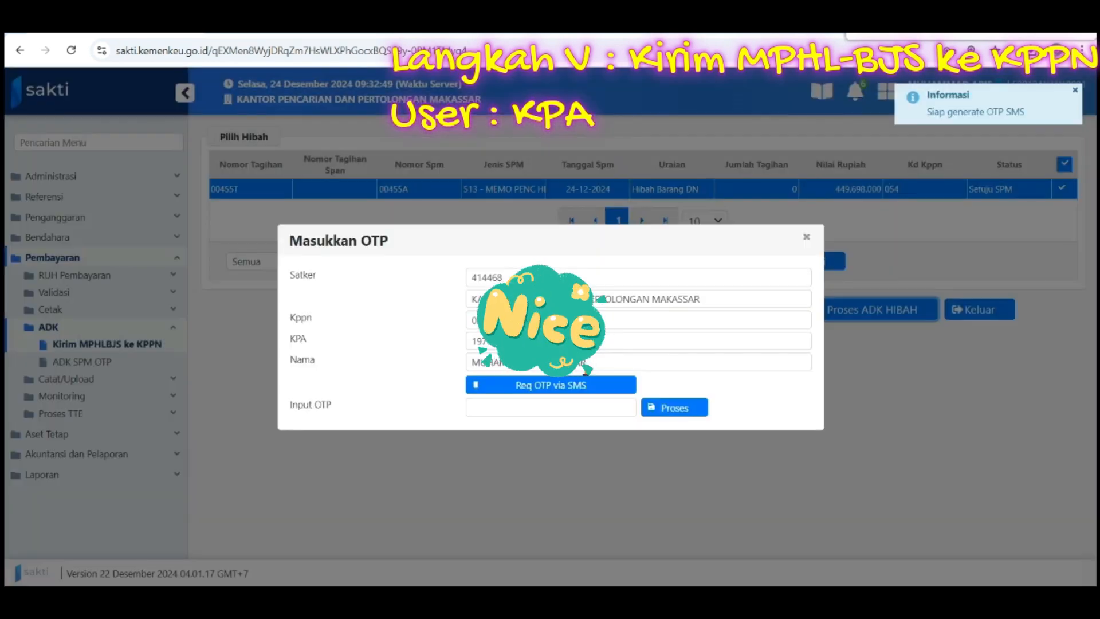
# Request an OTP via SMS, enter the received OTP code and submit it
pyautogui.click(569, 385)
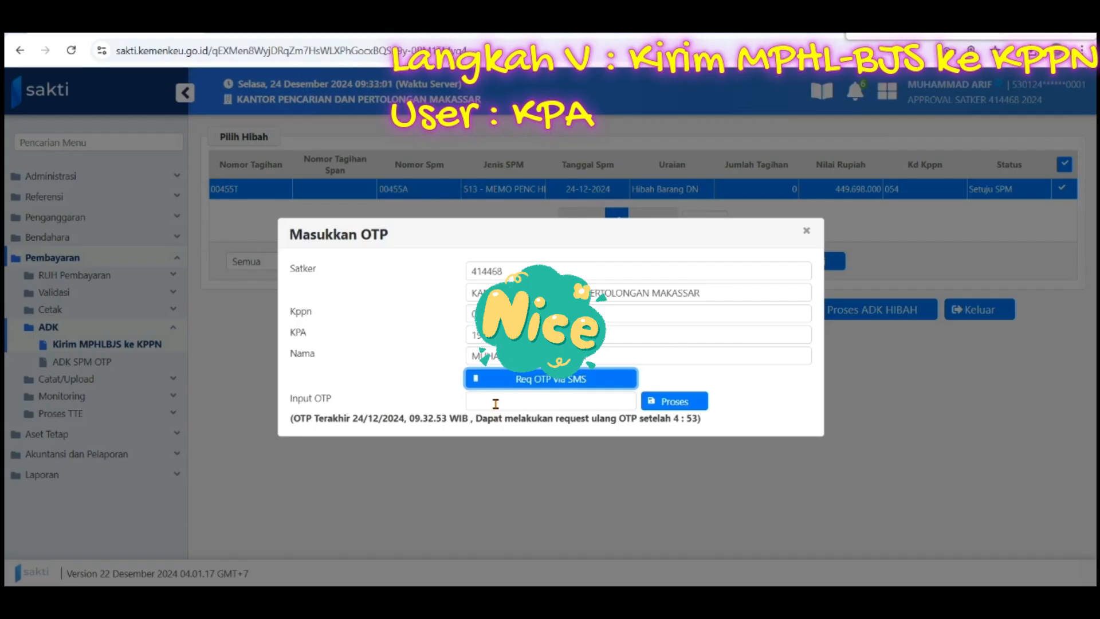
pyautogui.click(496, 404)
pyautogui.click(679, 407)
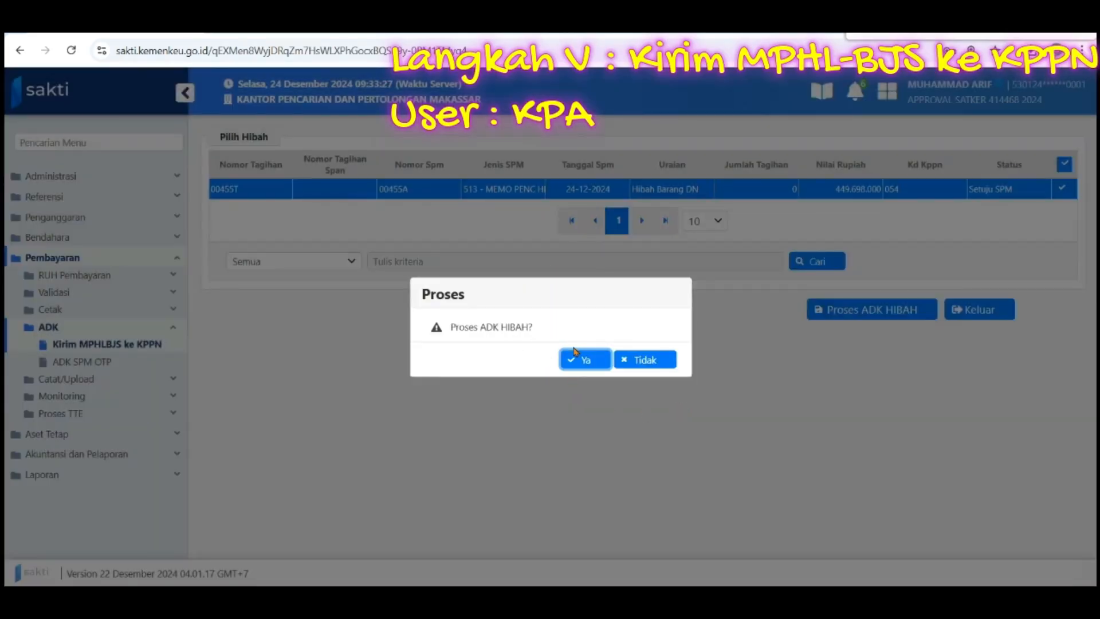
# Confirm processing the ADK Hibah and leave the form for sending MPHL-BJS to KPPN
pyautogui.click(586, 360)
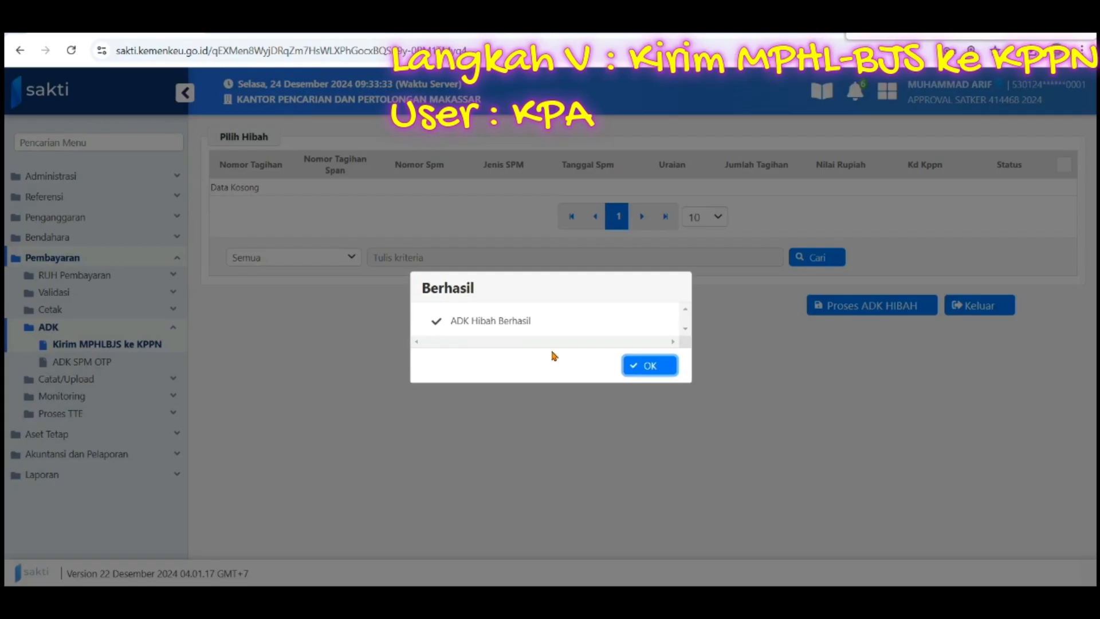
pyautogui.click(650, 365)
pyautogui.click(974, 305)
pyautogui.click(596, 362)
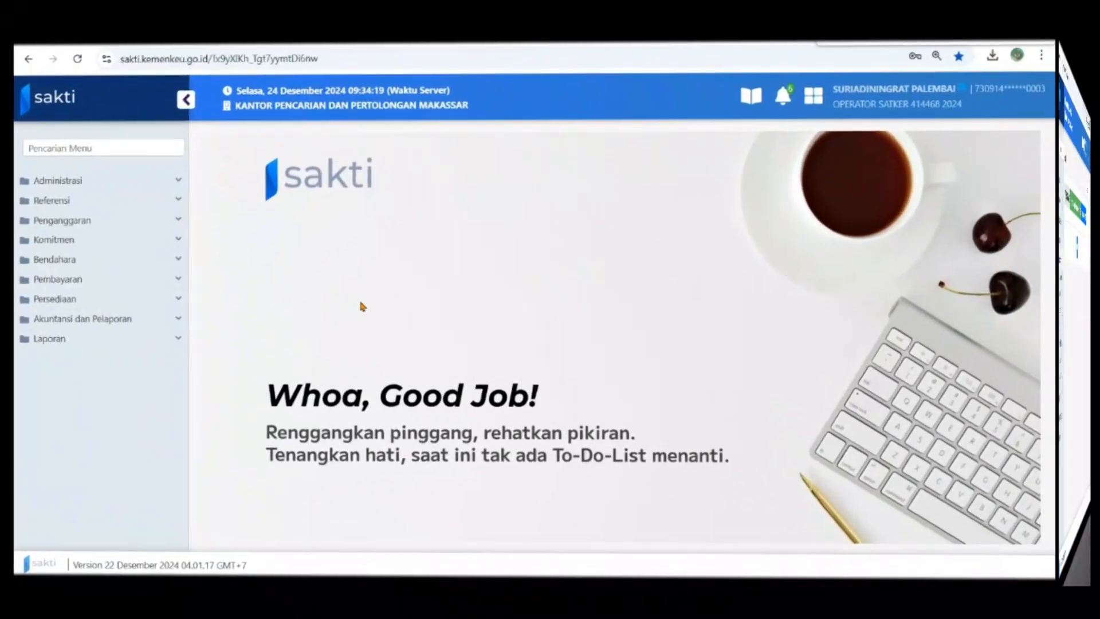
# As the payment operator, open the form for recording MPHL-BJS approval numbers
pyautogui.click(78, 279)
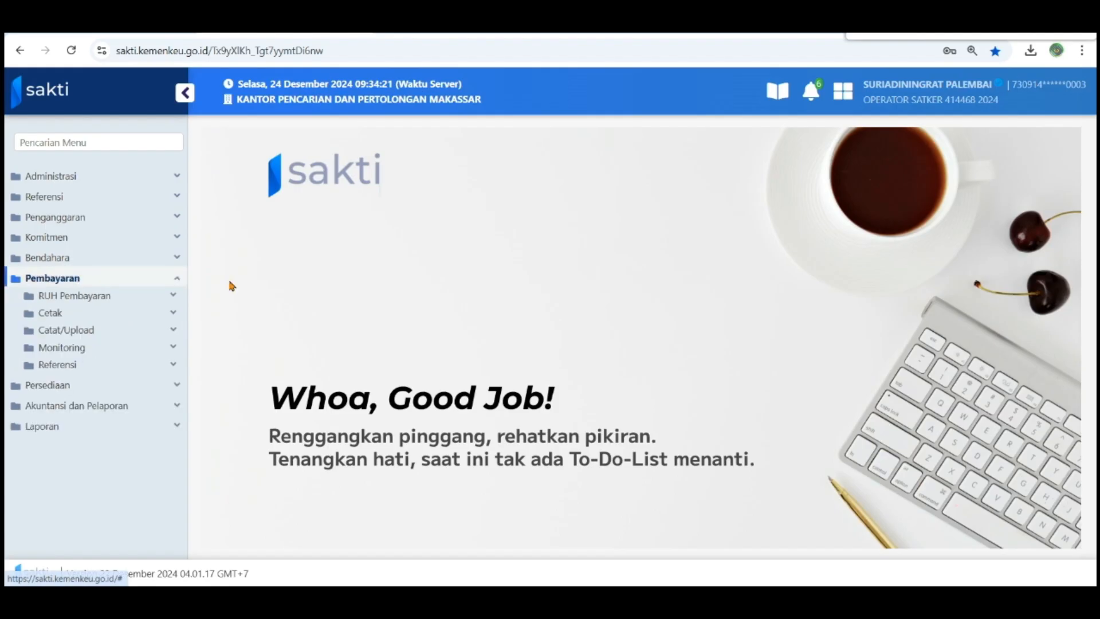
pyautogui.click(89, 331)
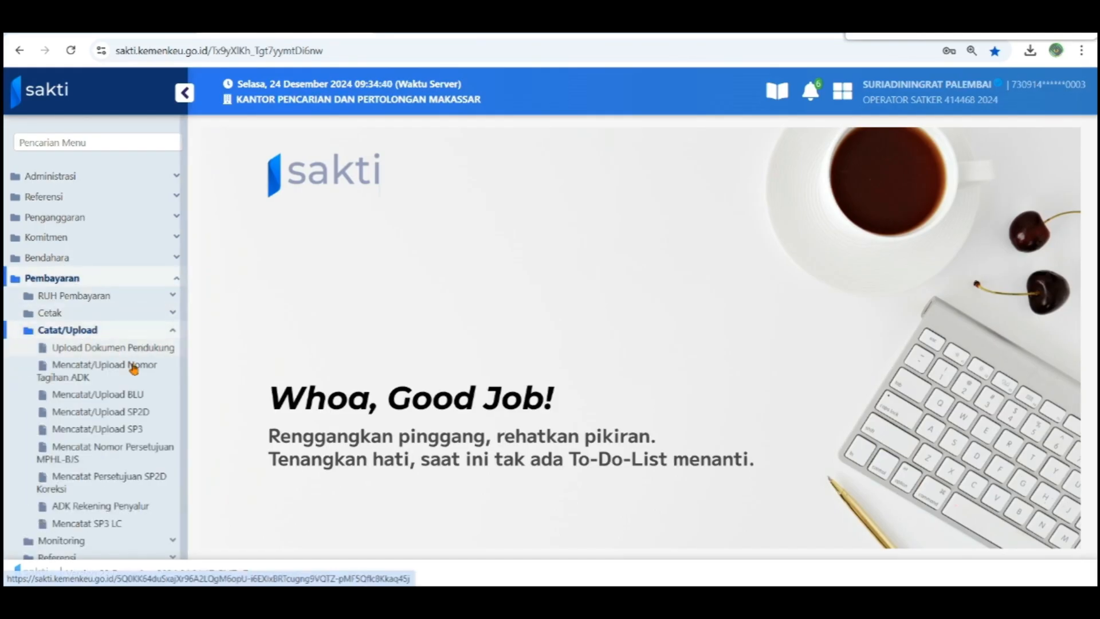
pyautogui.click(138, 458)
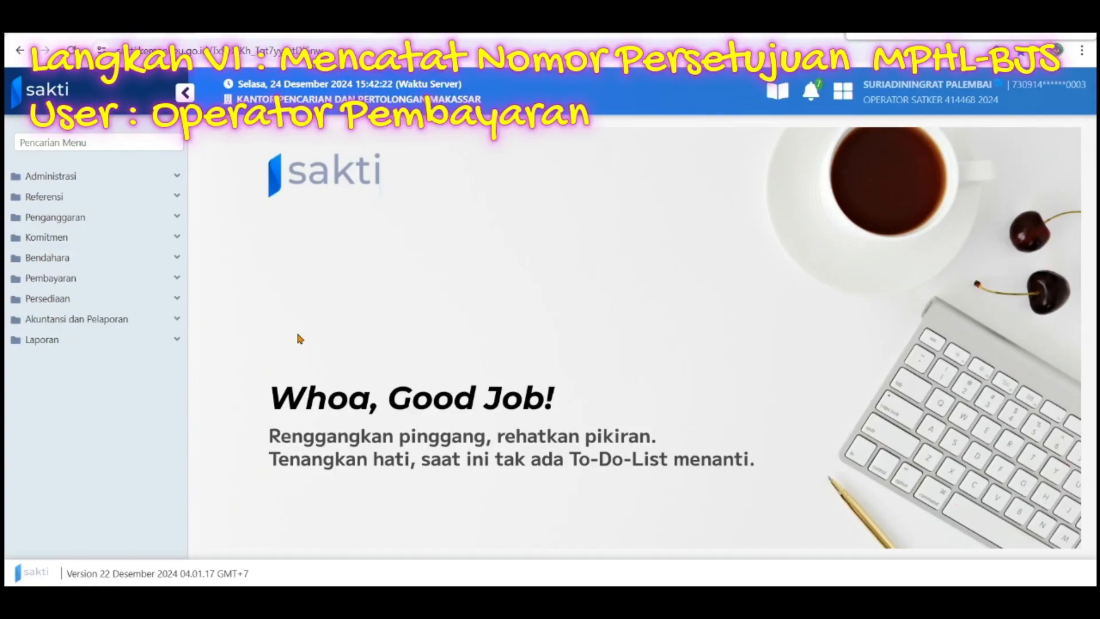
# Record the MPHL-BJS approval number for SPP 00456T by selecting it, processing it and confirming
pyautogui.click(71, 279)
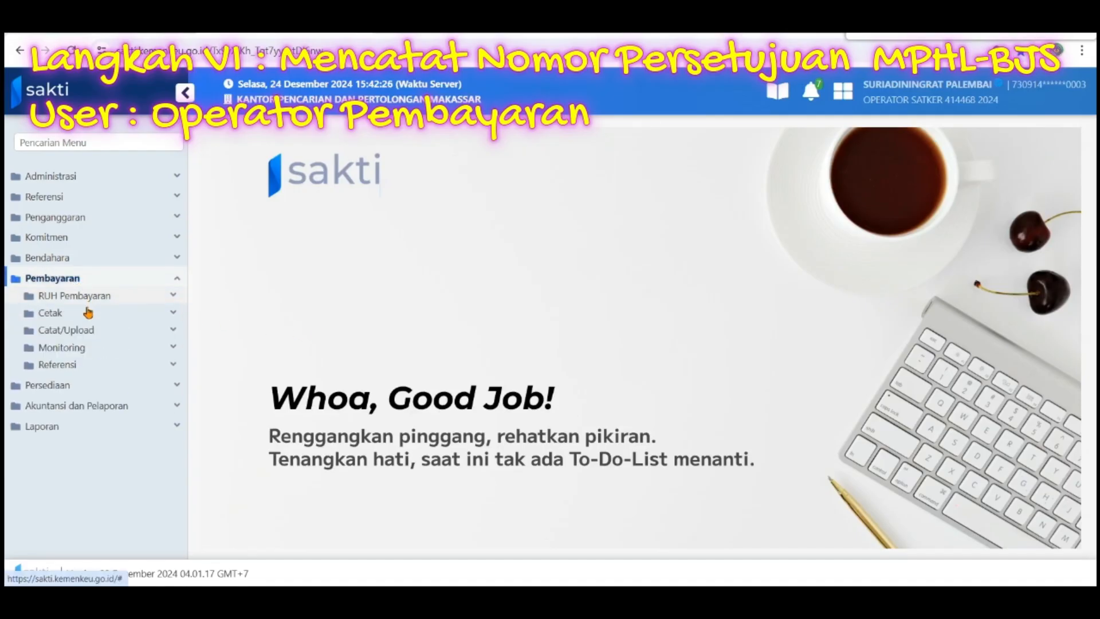
pyautogui.click(87, 332)
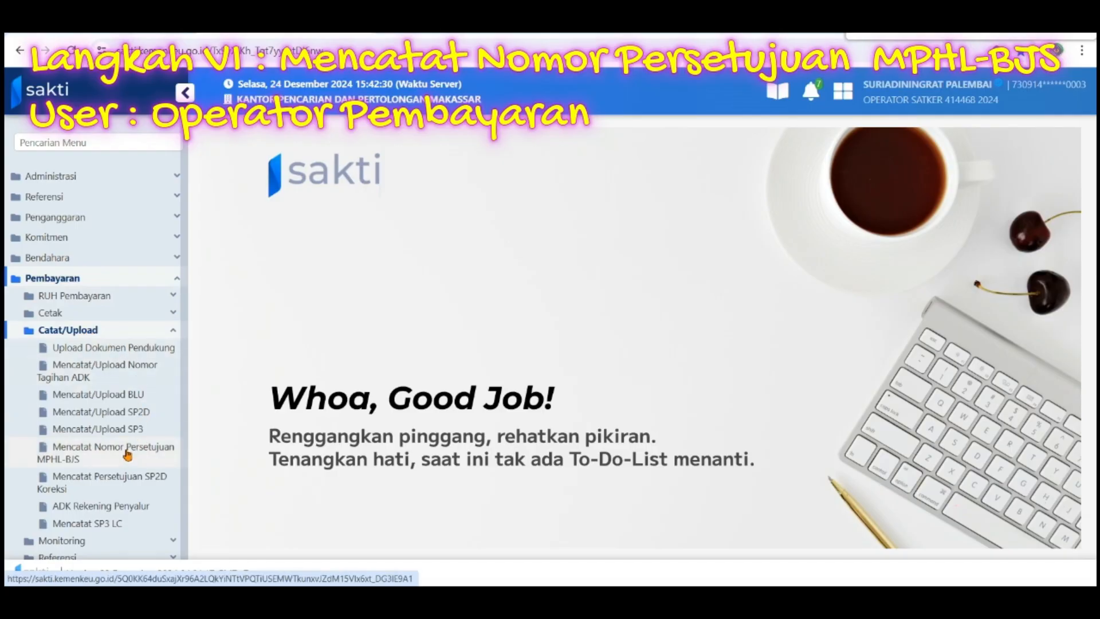
pyautogui.click(127, 454)
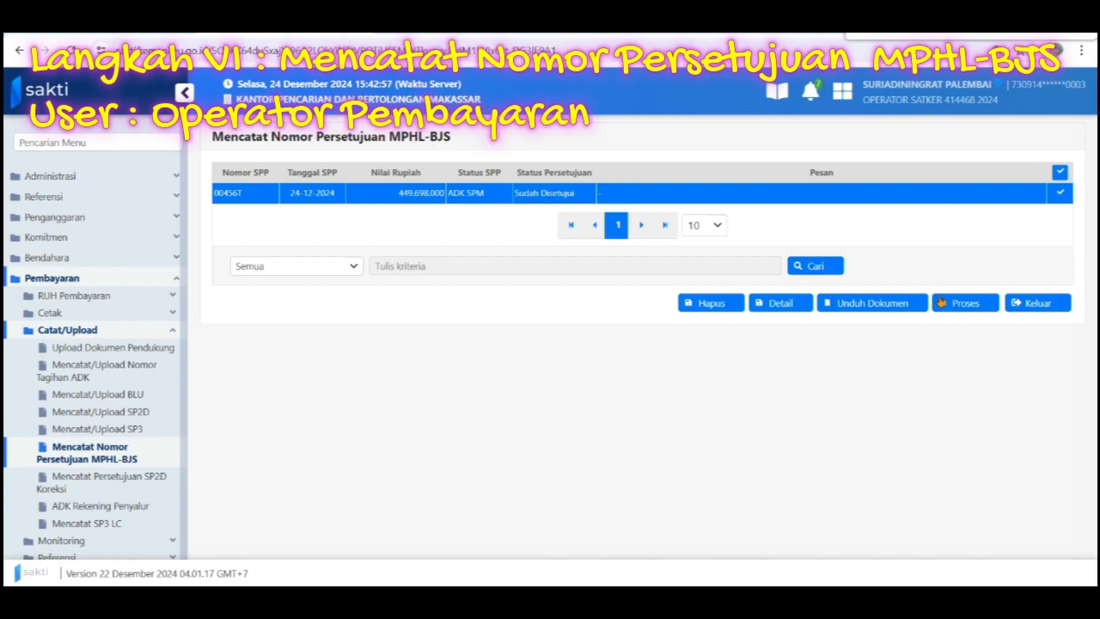
pyautogui.click(963, 311)
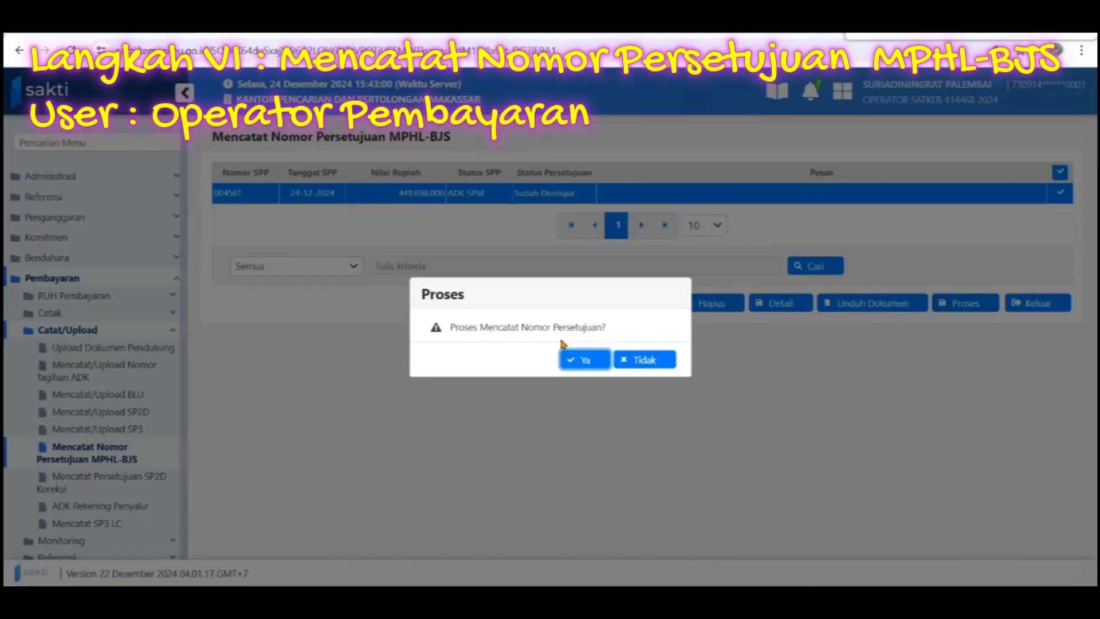
pyautogui.click(589, 366)
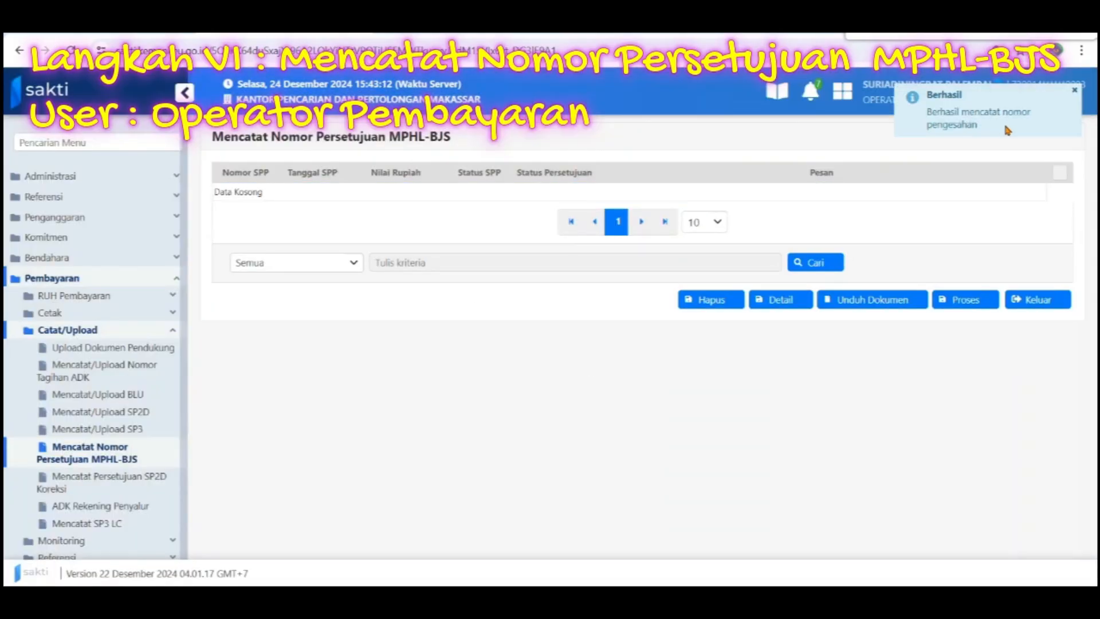